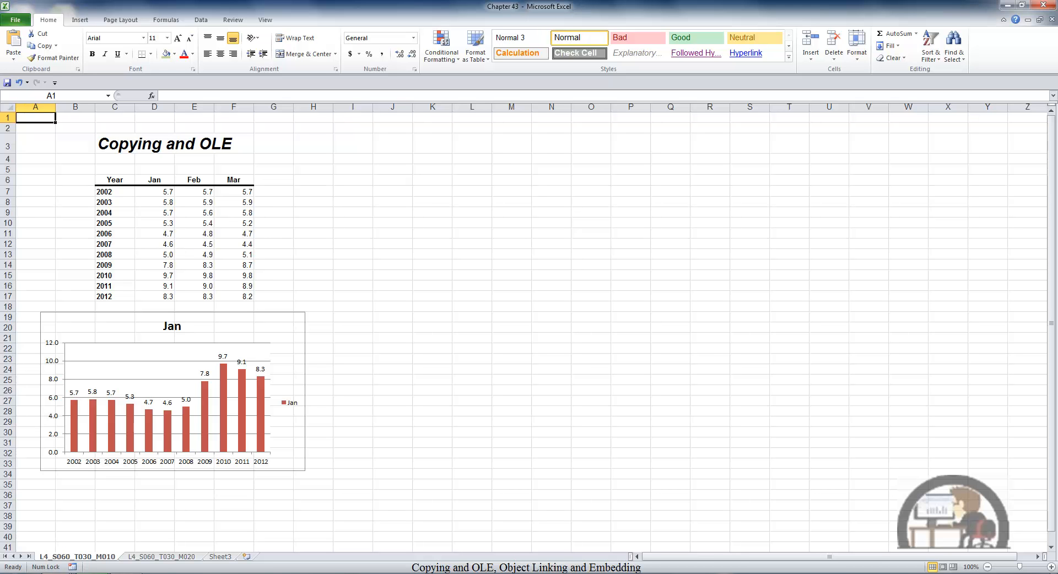
Bring up the blank Word document and arrange it side by side with the Excel workbook.
{"action": "left_click", "coordinate": [128, 573]}
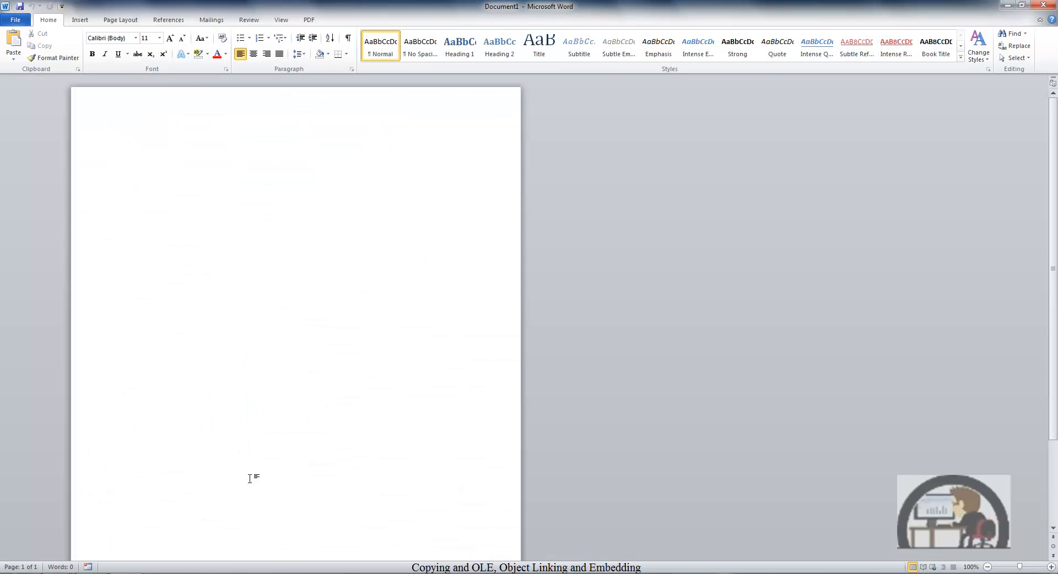
{"action": "left_click_drag", "start_coordinate": [421, 6], "coordinate": [1053, 162]}
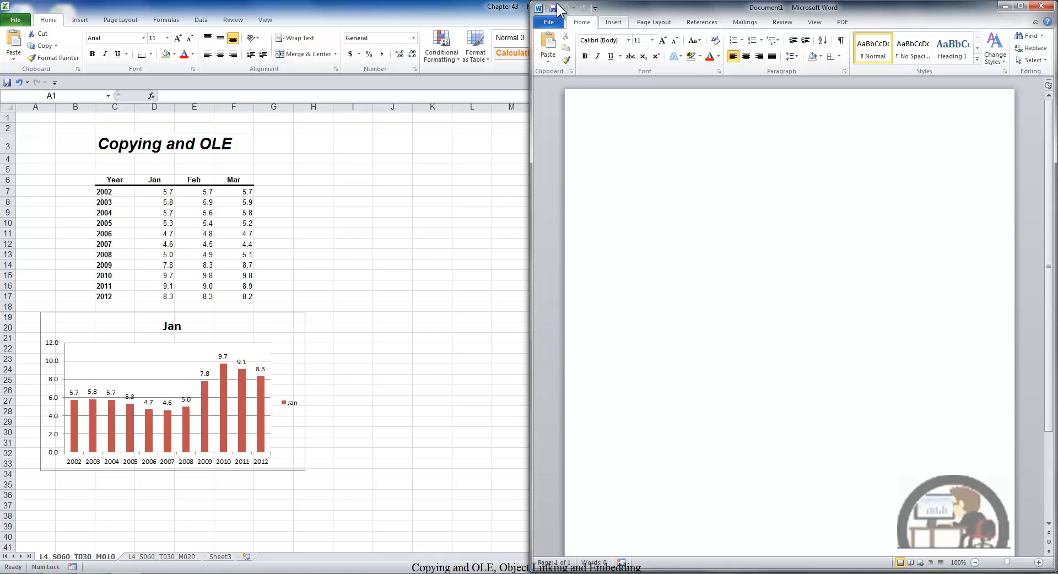
{"action": "left_click_drag", "start_coordinate": [468, 8], "coordinate": [1, 25]}
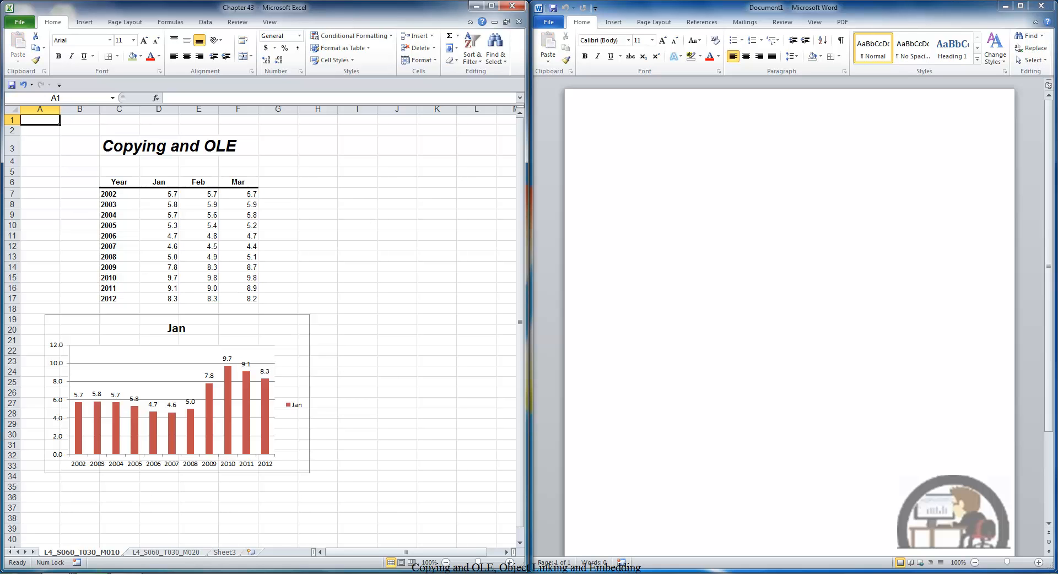
Copy the Year to Mar table in C6:F17 and paste it into the Word document with its source formatting kept.
{"action": "left_click_drag", "start_coordinate": [117, 183], "coordinate": [250, 299]}
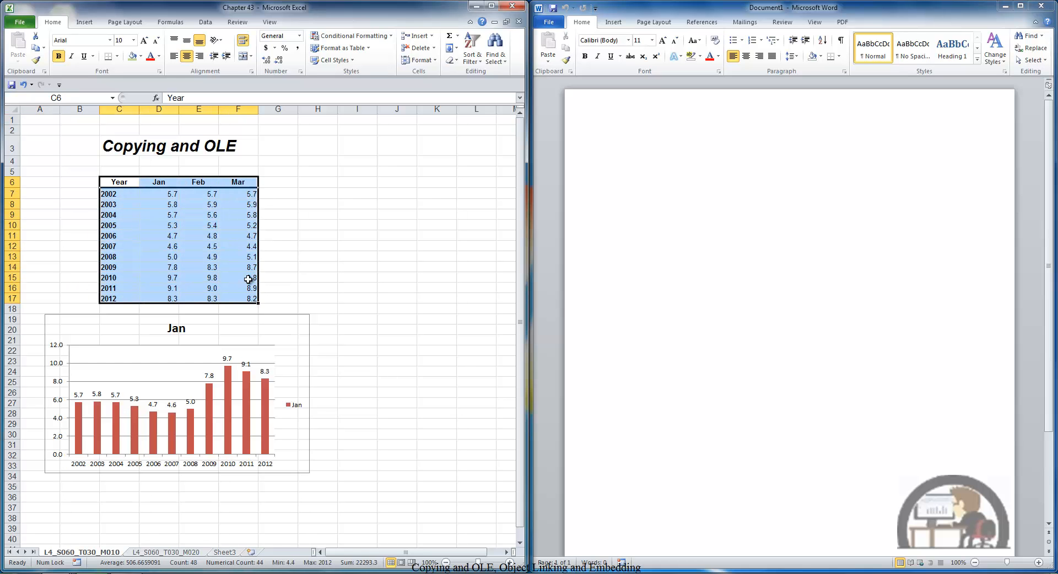
{"action": "key", "text": "ctrl+c"}
{"action": "left_click", "coordinate": [633, 197]}
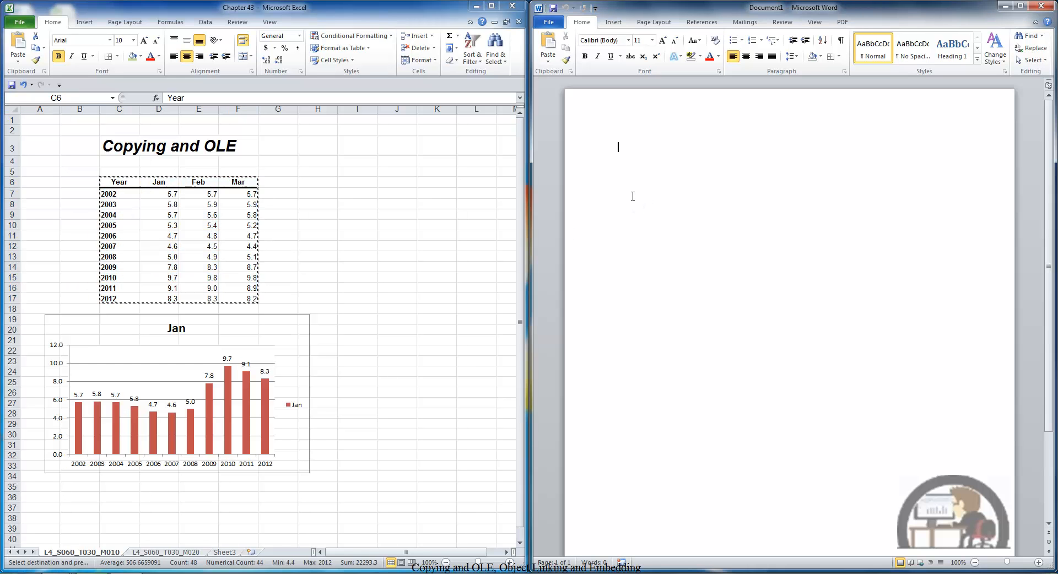
{"action": "right_click", "coordinate": [632, 196]}
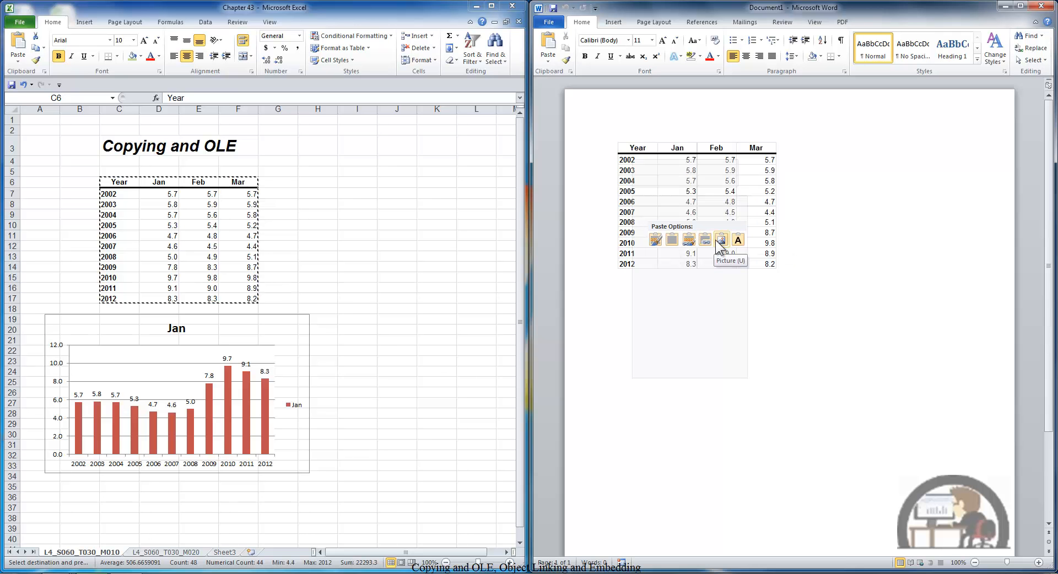
{"action": "left_click", "coordinate": [653, 240]}
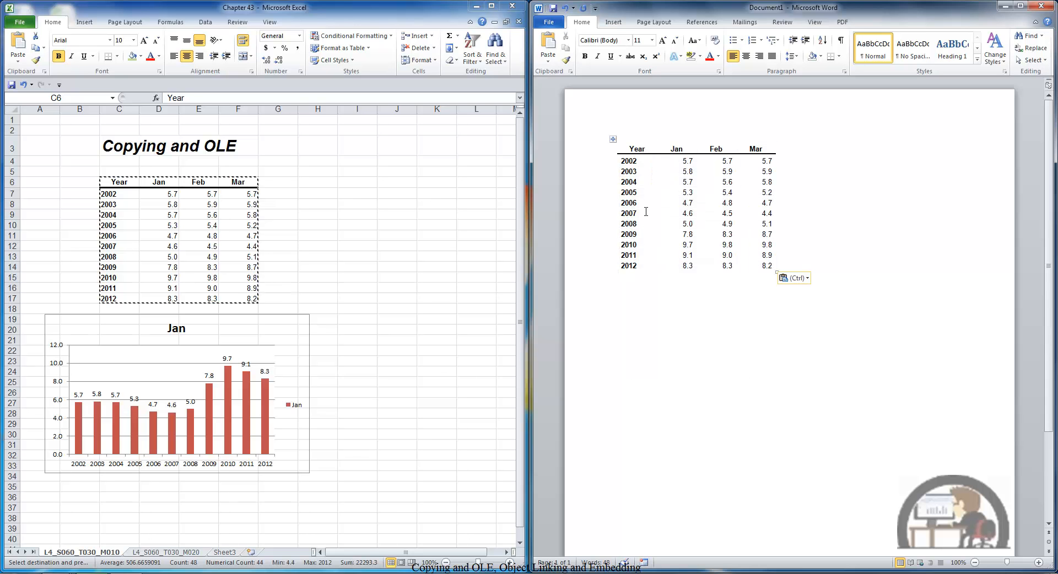
Step cell by cell through the pasted Word table from the 2002 row into the 2004 row to examine its structure.
{"action": "left_click", "coordinate": [625, 161]}
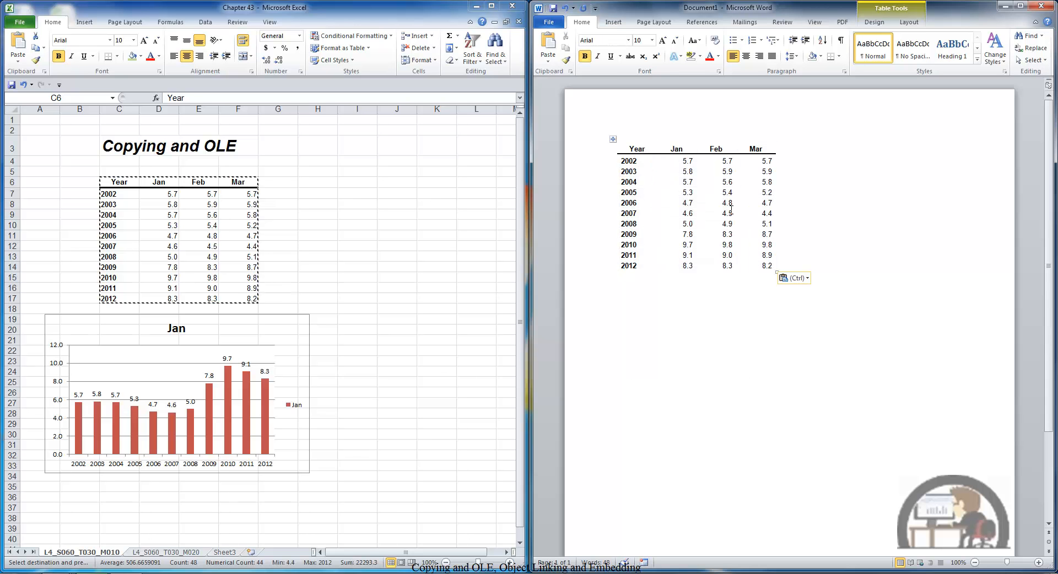
{"action": "key", "text": "Tab"}
{"action": "key", "text": "Tab"}
{"action": "key", "text": "Tab"}
{"action": "key", "text": "Tab"}
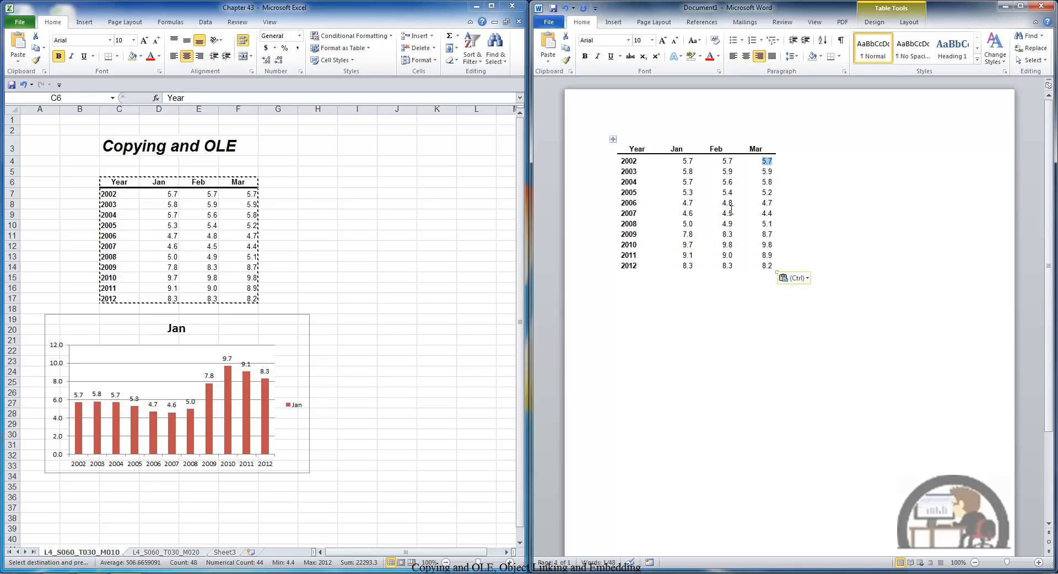
{"action": "key", "text": "Tab"}
{"action": "key", "text": "Tab"}
{"action": "key", "text": "Tab"}
{"action": "key", "text": "Tab"}
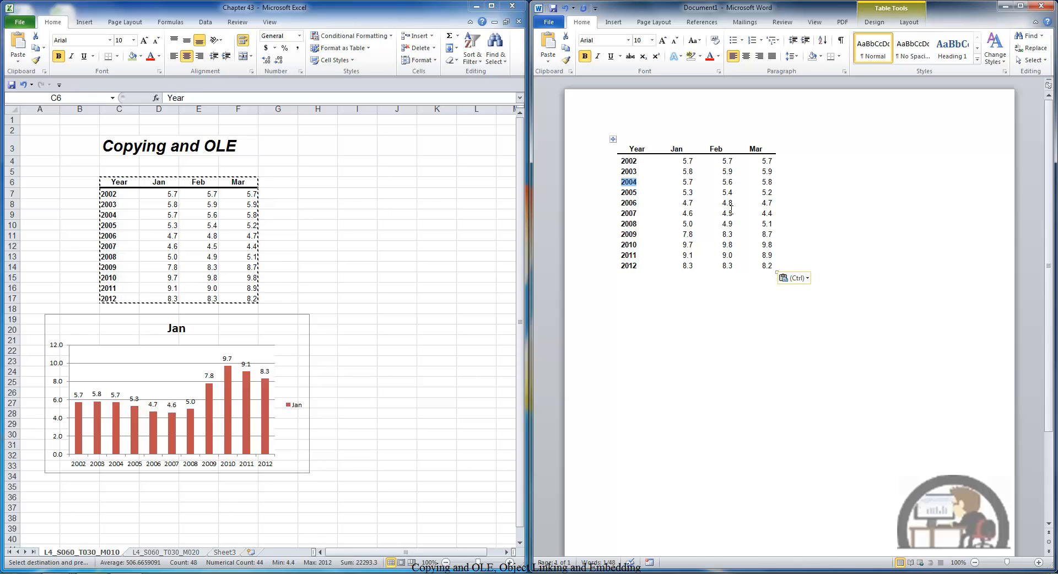
{"action": "key", "text": "Tab"}
{"action": "key", "text": "Tab"}
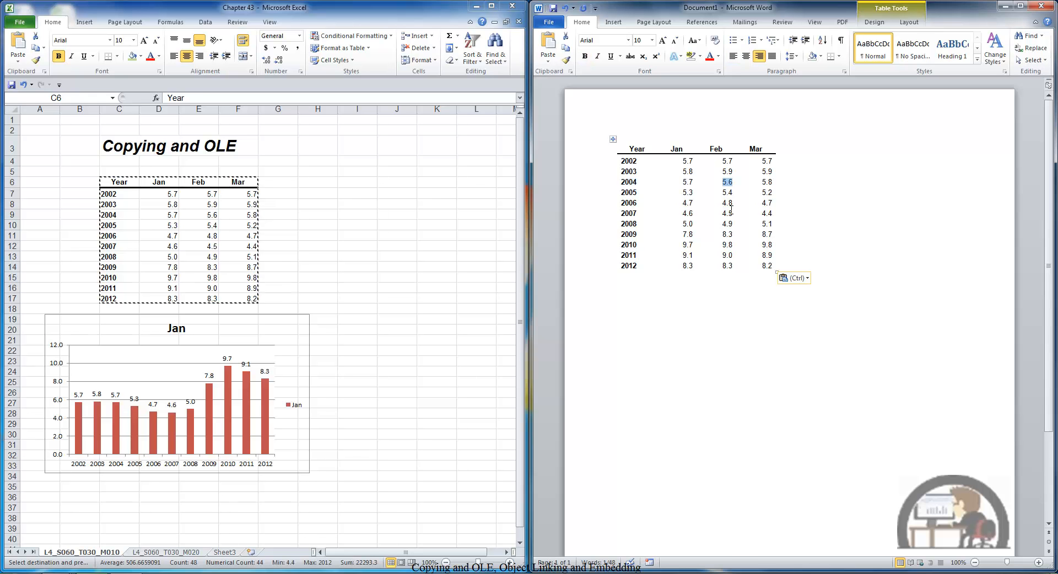
{"action": "key", "text": "Tab"}
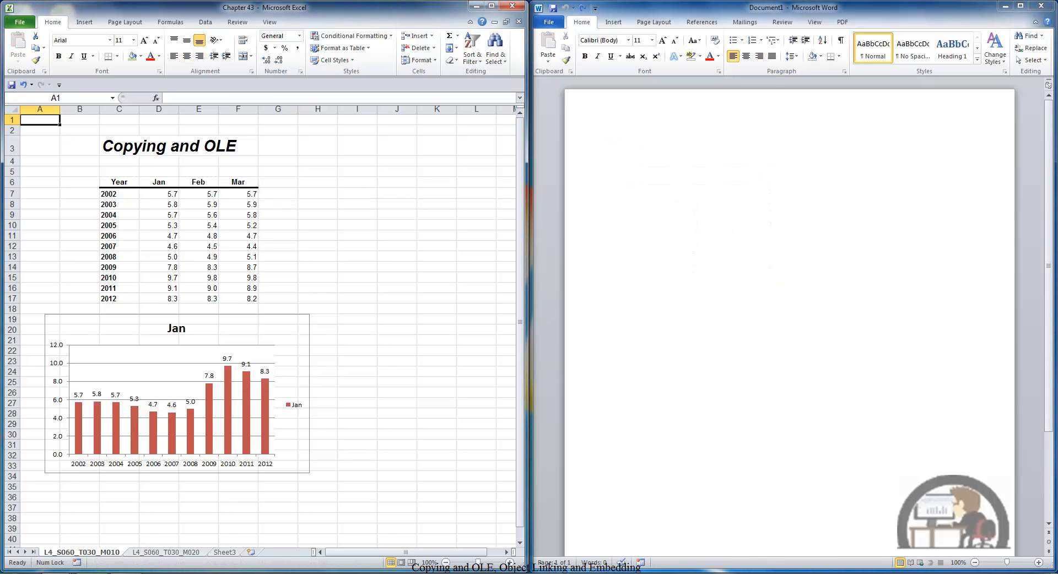
Copy the worksheet table C6:F17 and paste it into the Word document as a linked table that keeps source formatting.
{"action": "left_click_drag", "start_coordinate": [116, 183], "coordinate": [253, 297]}
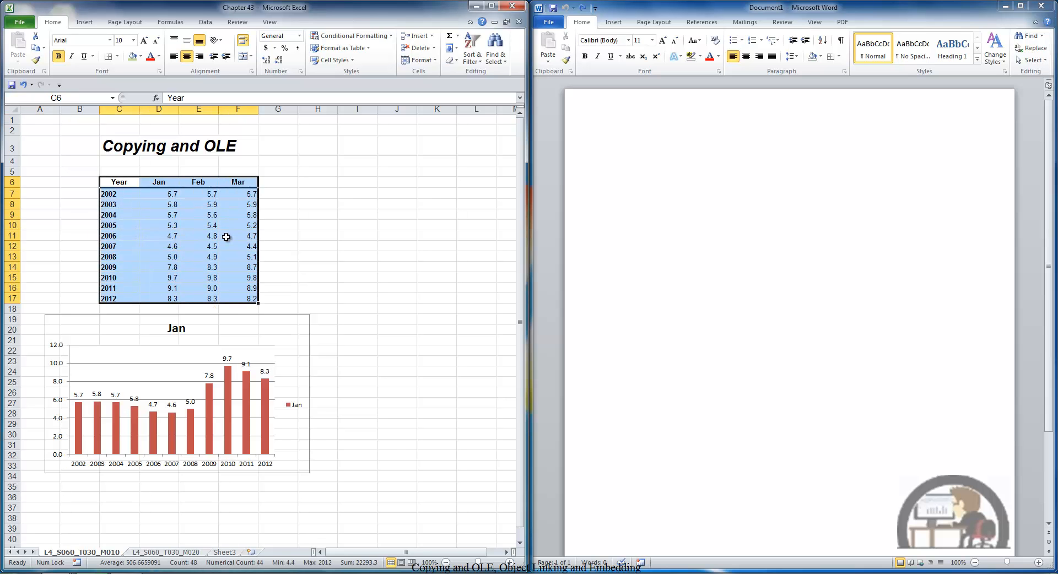
{"action": "key", "text": "ctrl+c"}
{"action": "left_click", "coordinate": [616, 191]}
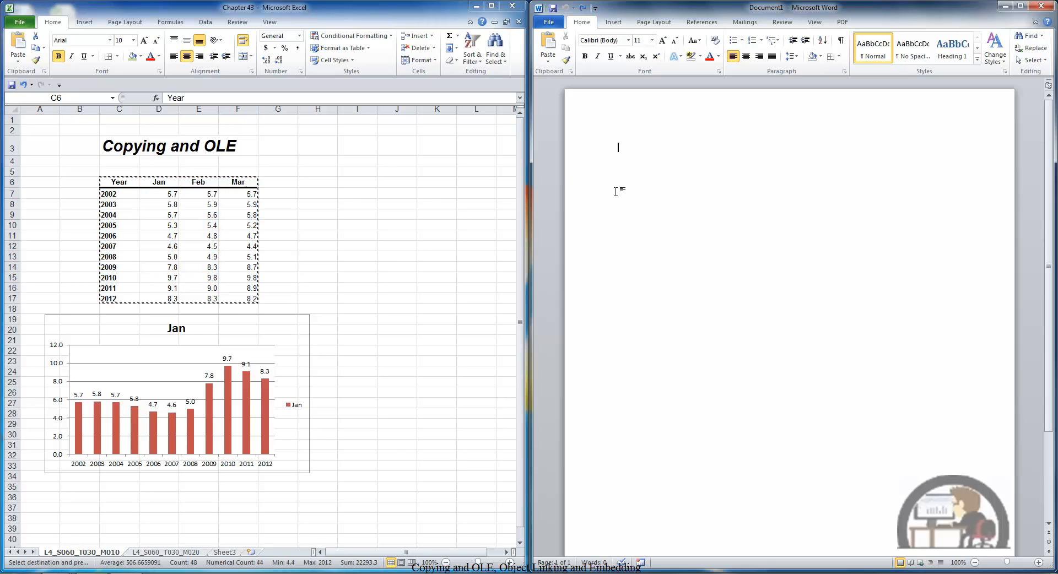
{"action": "right_click", "coordinate": [616, 191]}
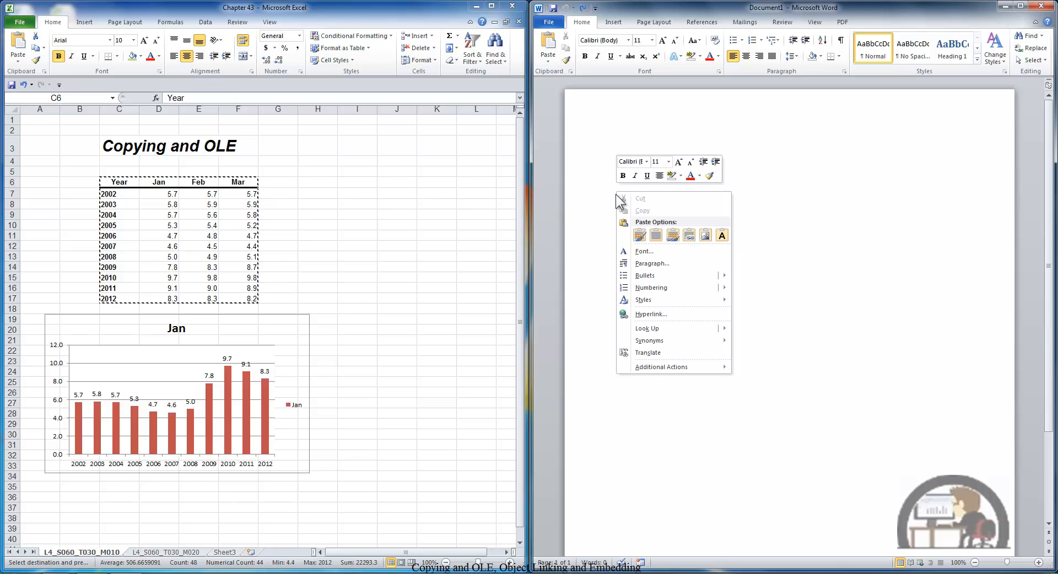
{"action": "left_click", "coordinate": [672, 236]}
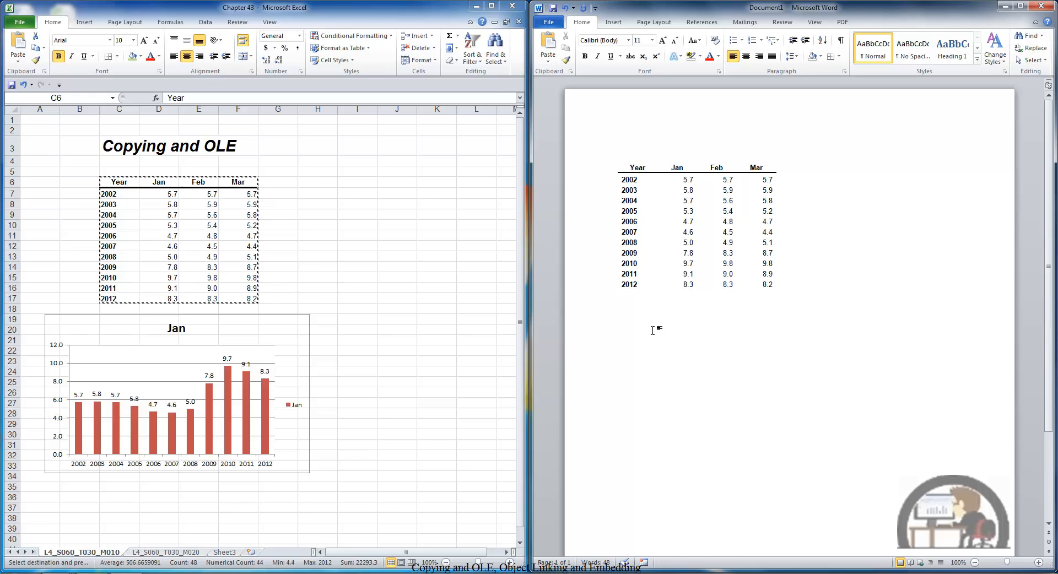
Test the table link by setting the January 2002 value in D7 to 15, undo the change and return to A1.
{"action": "left_click", "coordinate": [305, 189]}
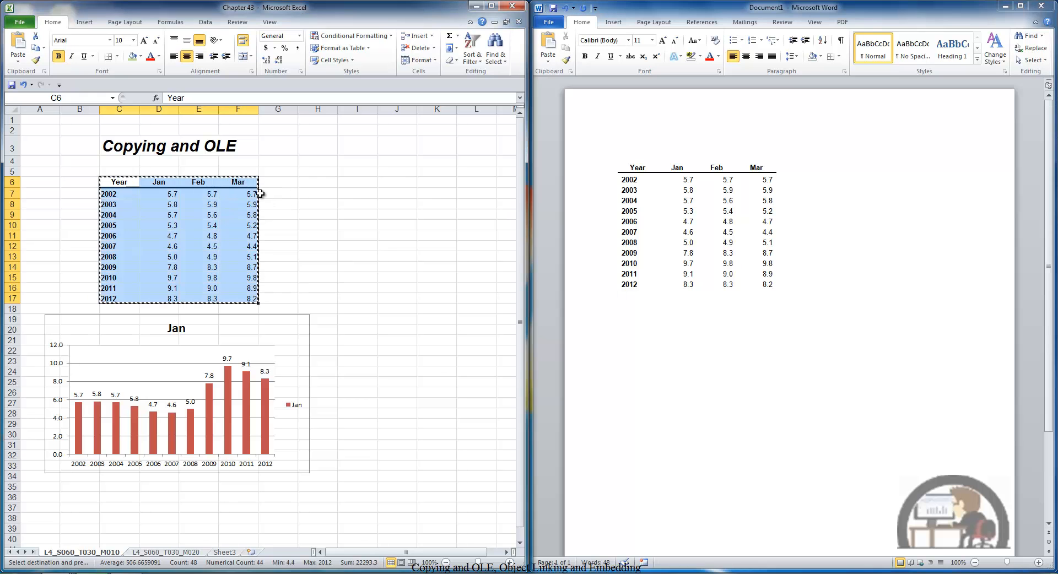
{"action": "left_click", "coordinate": [173, 194]}
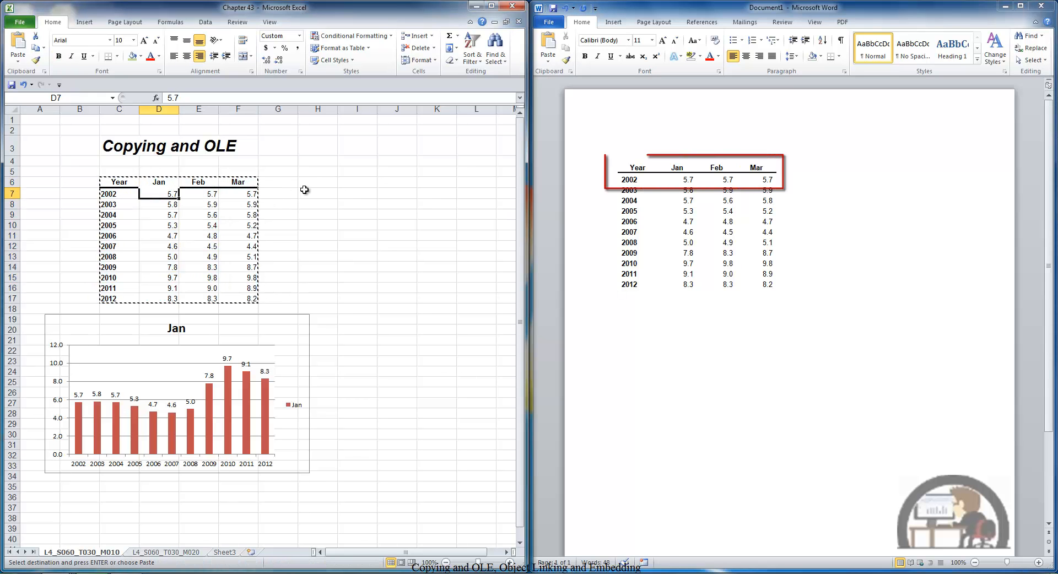
{"action": "type", "text": "15"}
{"action": "key", "text": "Return"}
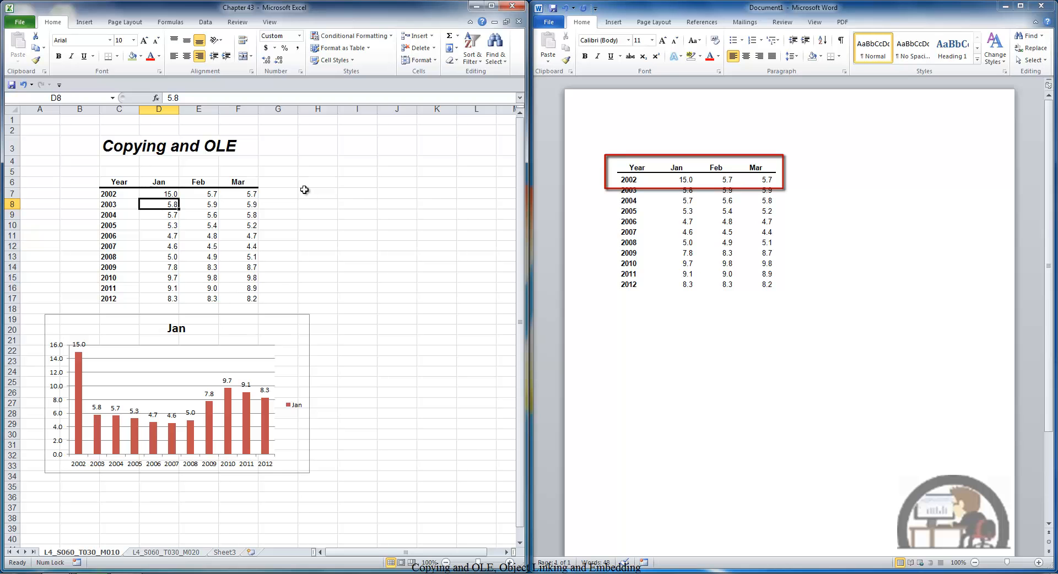
{"action": "key", "text": "ctrl+z"}
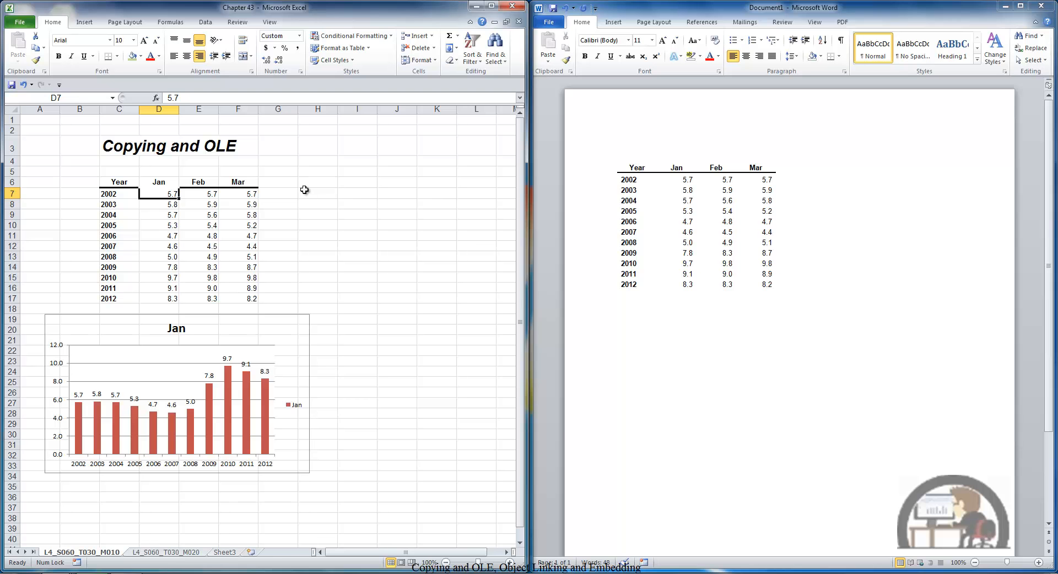
{"action": "key", "text": "ctrl+Home"}
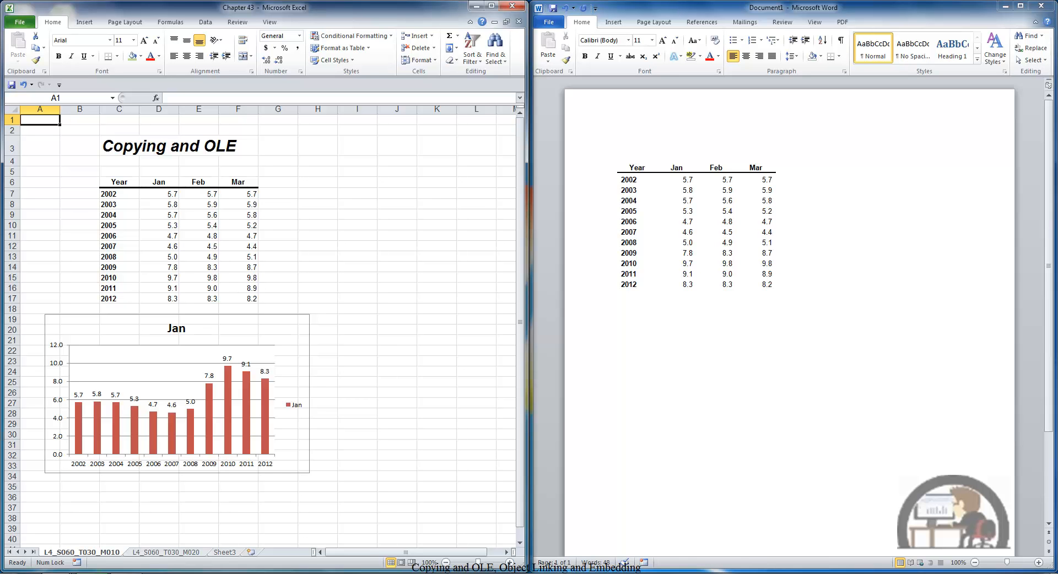
Copy the Jan column chart and paste it below the Word table using the destination theme with linked data.
{"action": "left_click", "coordinate": [270, 340]}
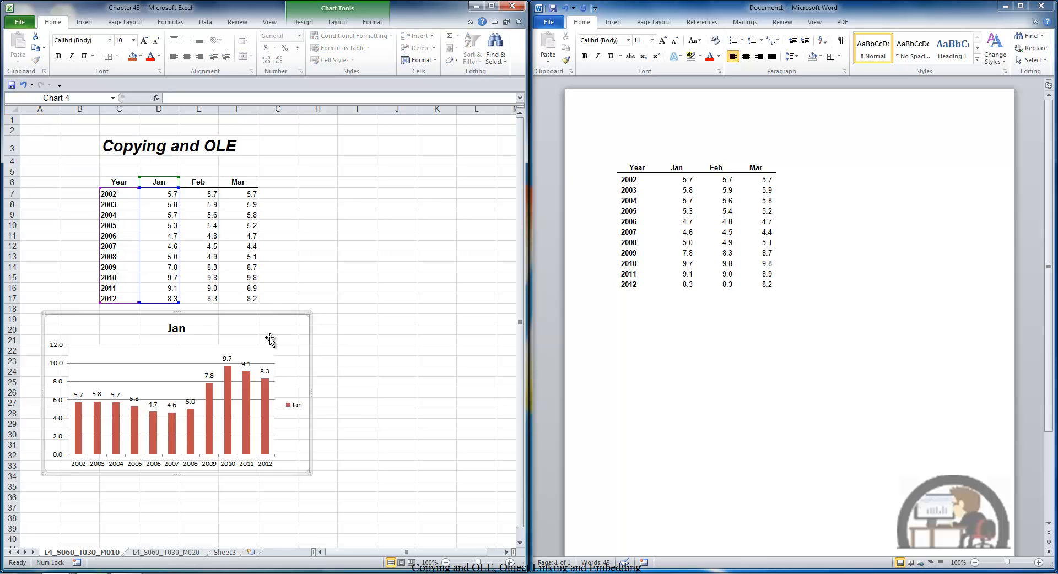
{"action": "left_click", "coordinate": [628, 337]}
{"action": "right_click", "coordinate": [629, 338]}
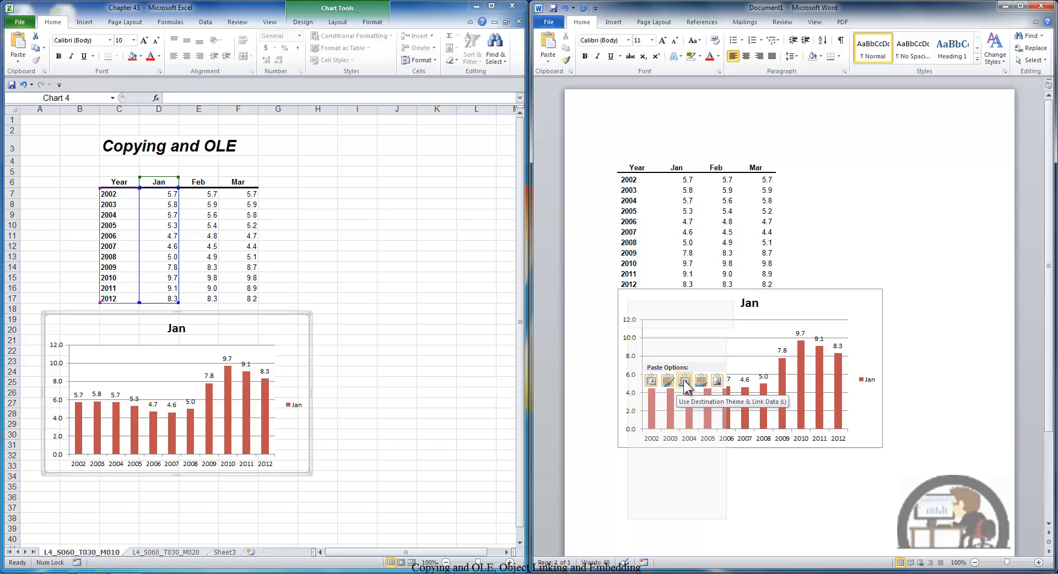
{"action": "left_click", "coordinate": [684, 379]}
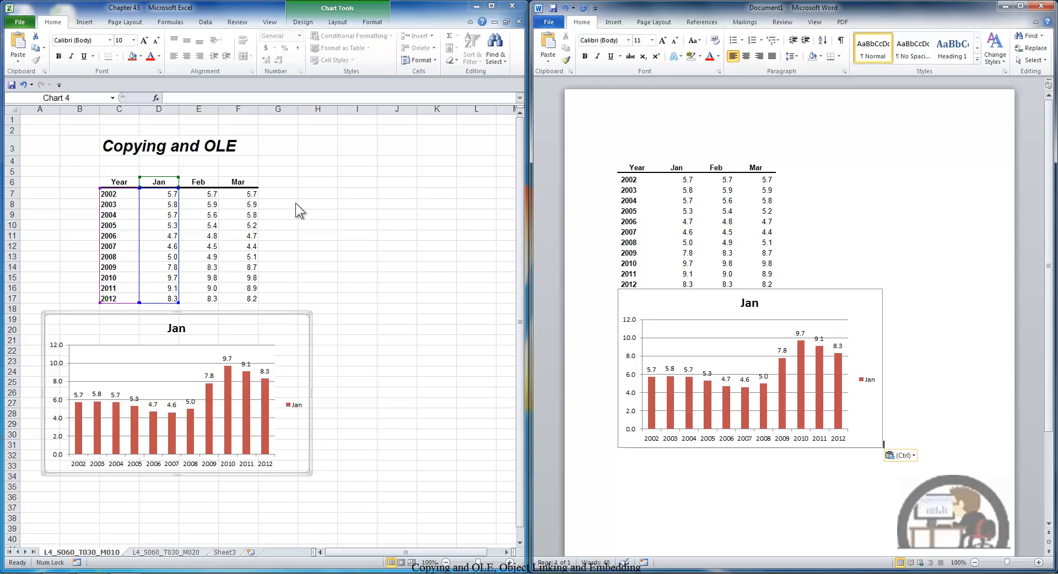
Test the chart link by setting the January 2012 value in D17 to 12, and undo the change.
{"action": "left_click", "coordinate": [171, 297]}
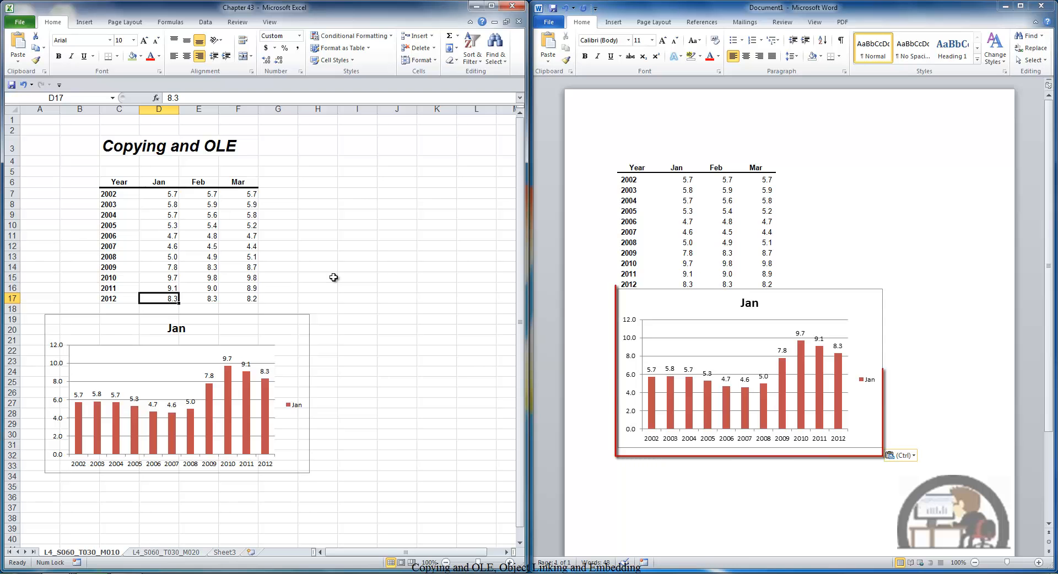
{"action": "type", "text": "12"}
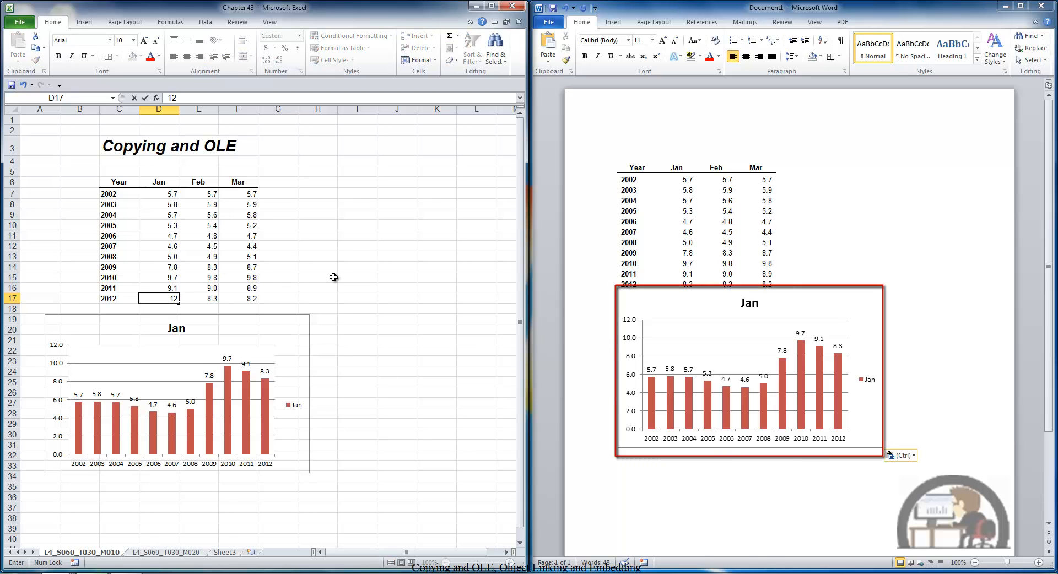
{"action": "key", "text": "Return"}
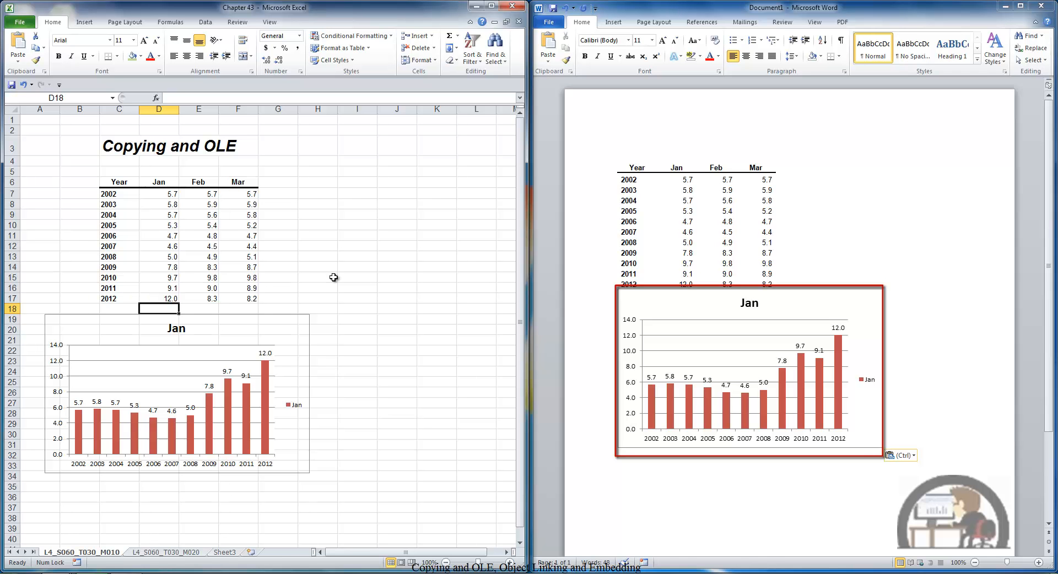
{"action": "key", "text": "ctrl+z"}
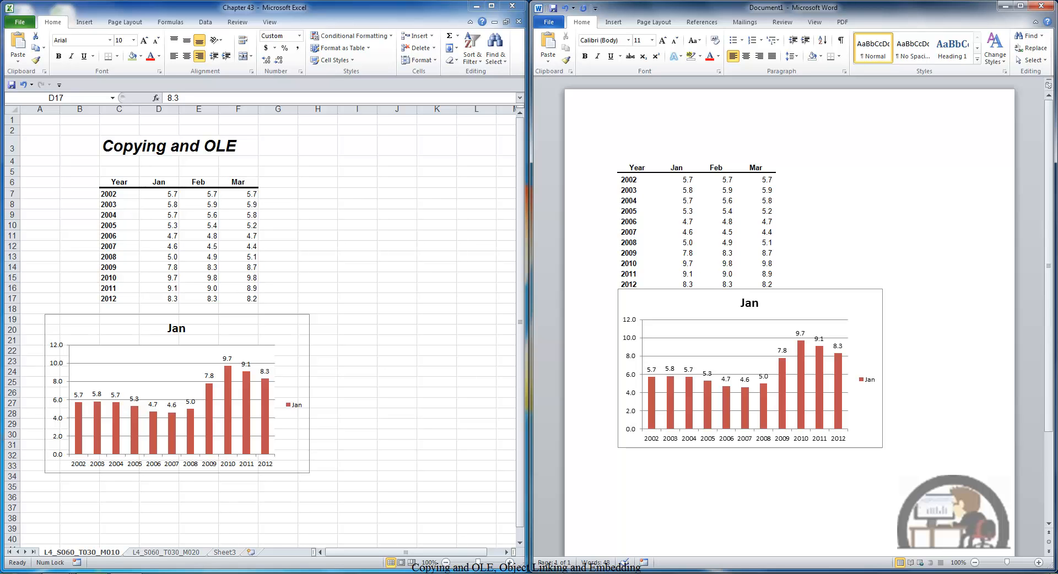
Apply the blue outline shape style to the Jan series columns of the chart in the Word document.
{"action": "left_click", "coordinate": [765, 374]}
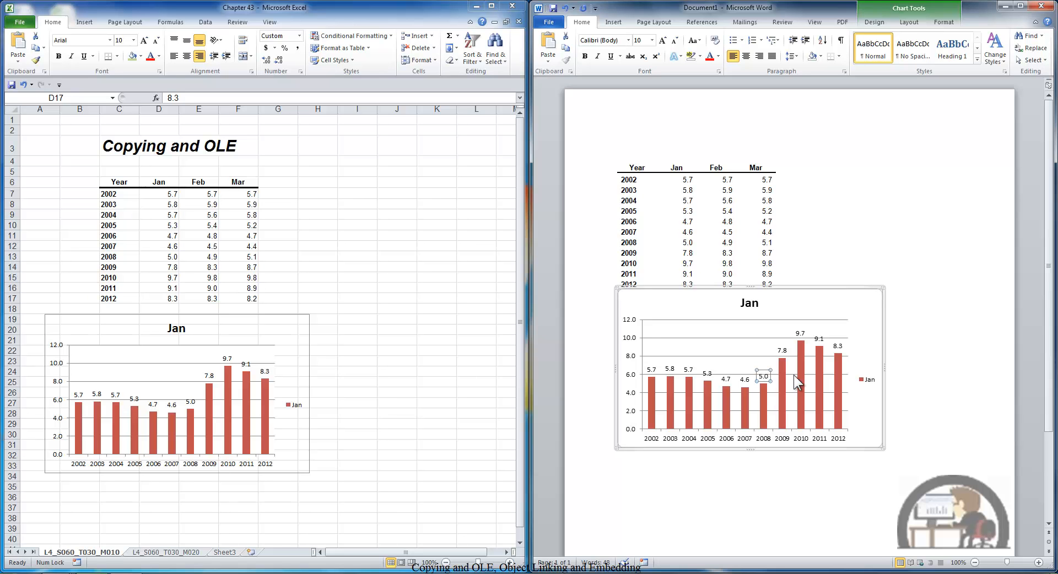
{"action": "left_click", "coordinate": [890, 455]}
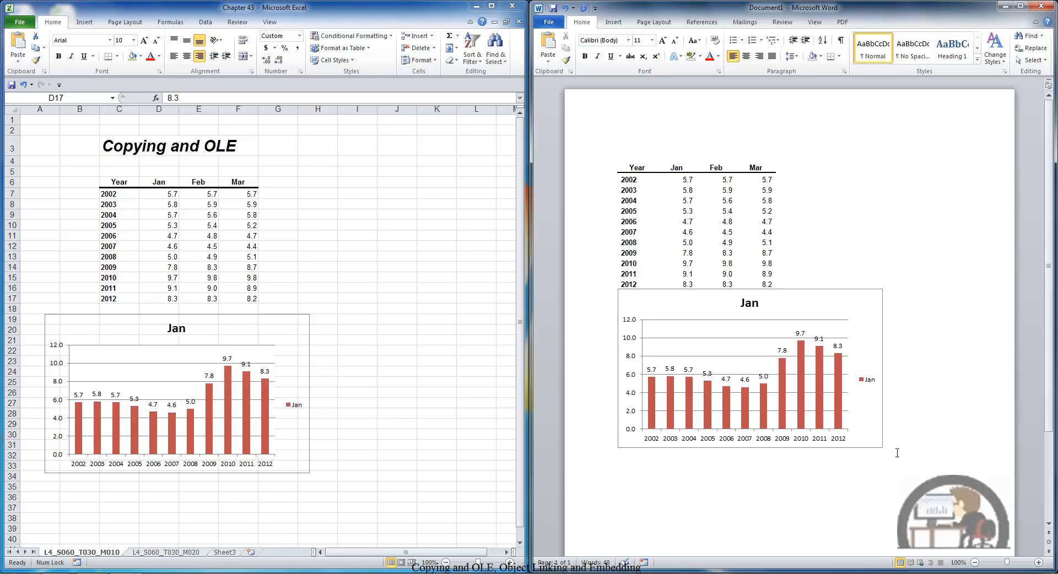
{"action": "left_click", "coordinate": [786, 389]}
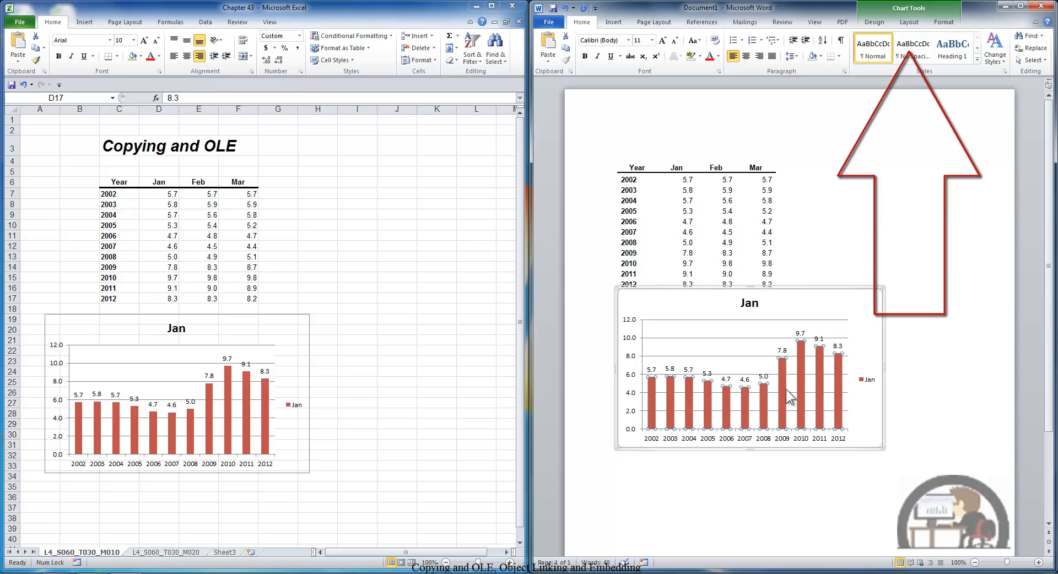
{"action": "left_click", "coordinate": [874, 22]}
{"action": "left_click", "coordinate": [910, 23]}
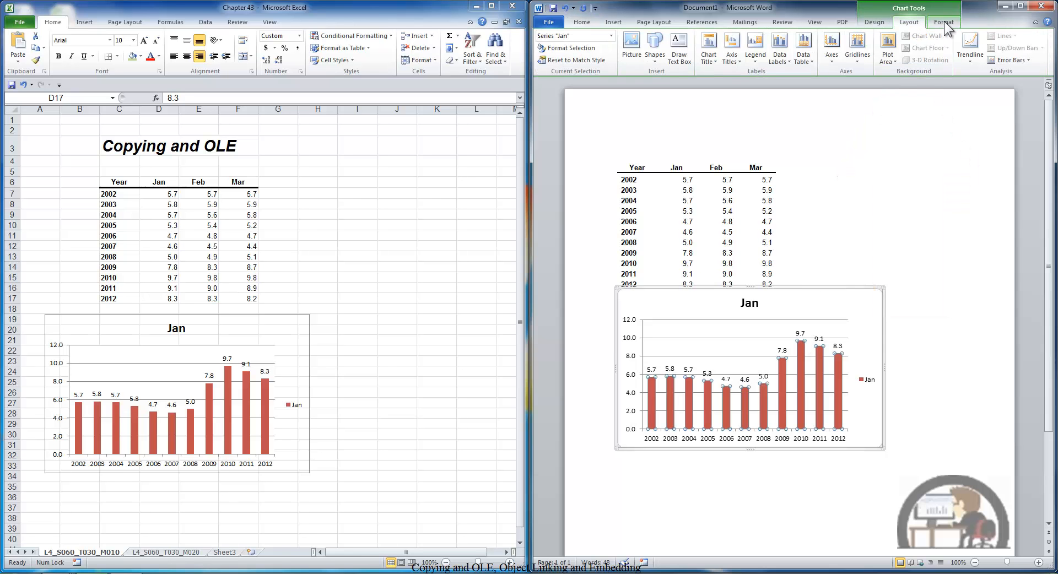
{"action": "left_click", "coordinate": [944, 22]}
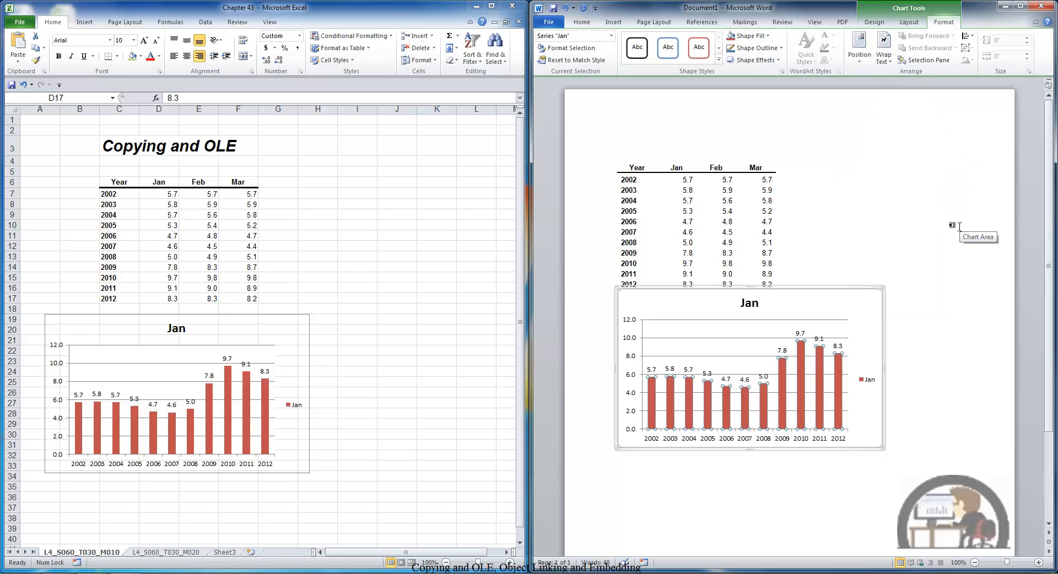
{"action": "left_click", "coordinate": [672, 49]}
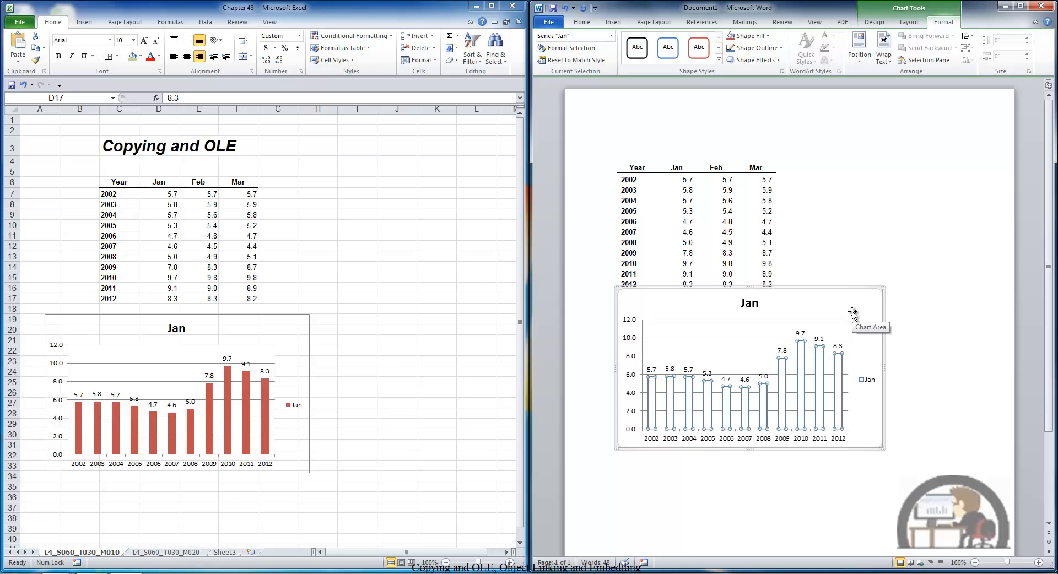
Test the restyled chart's link by setting the January 2012 value in D17 of the Excel sheet to 12.
{"action": "left_click", "coordinate": [167, 299]}
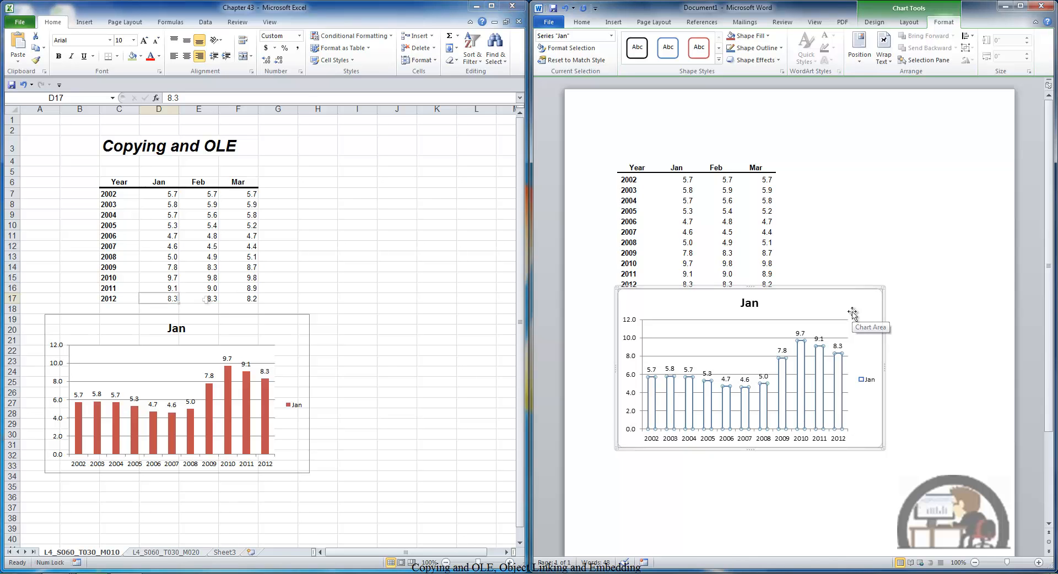
{"action": "key", "text": "BackSpace"}
{"action": "type", "text": "12"}
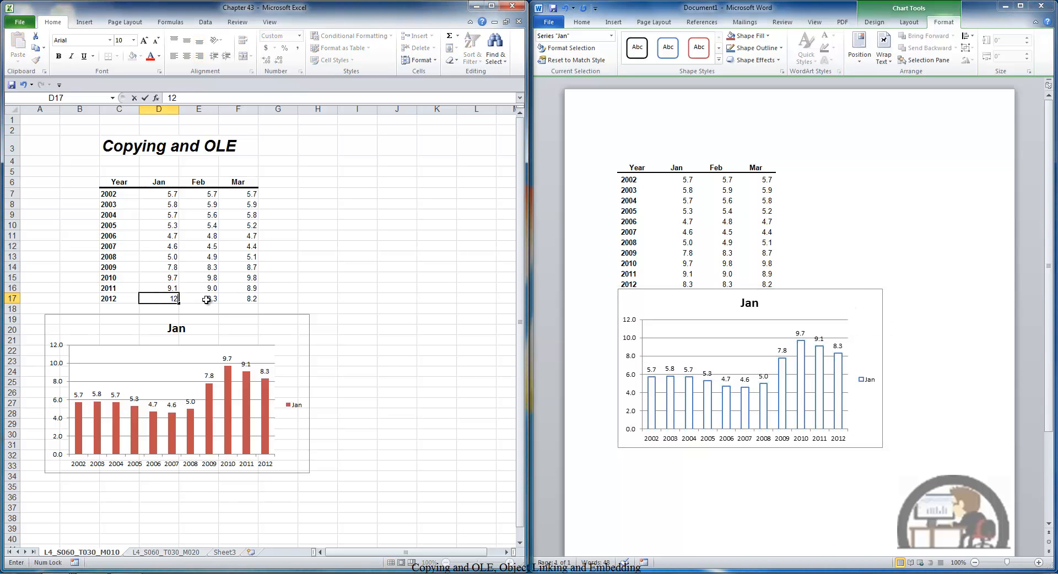
{"action": "key", "text": "Return"}
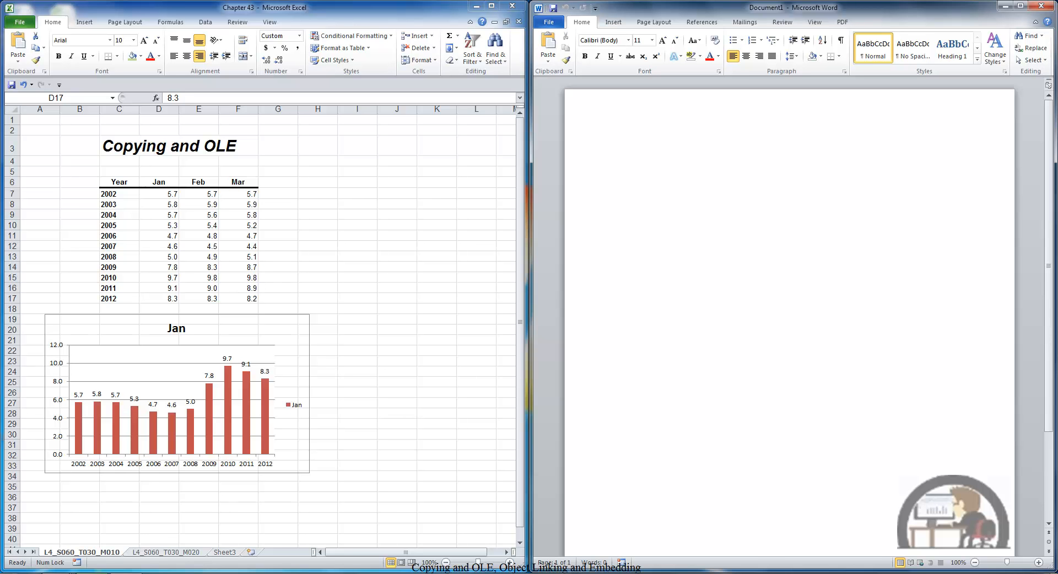
Insert the existing Chapter 43 workbook into the blank Word document as an embedded object displayed as an icon.
{"action": "left_click", "coordinate": [613, 22]}
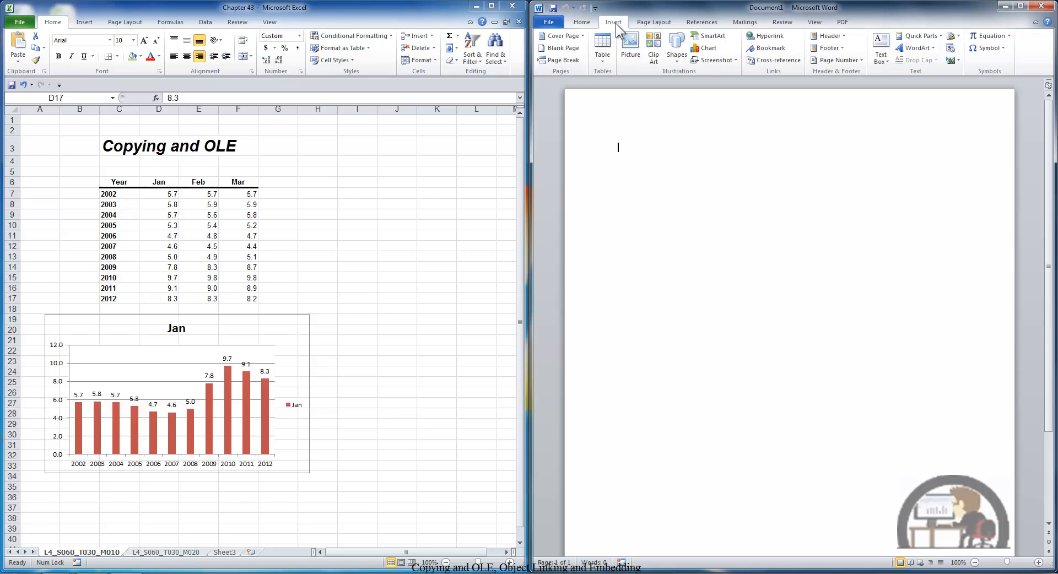
{"action": "left_click", "coordinate": [958, 58]}
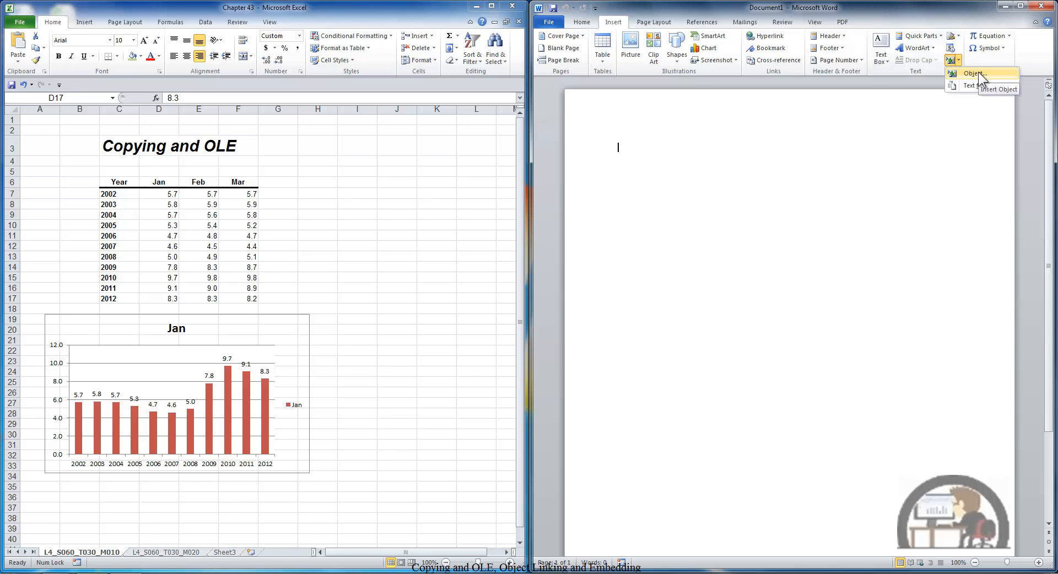
{"action": "left_click", "coordinate": [978, 72]}
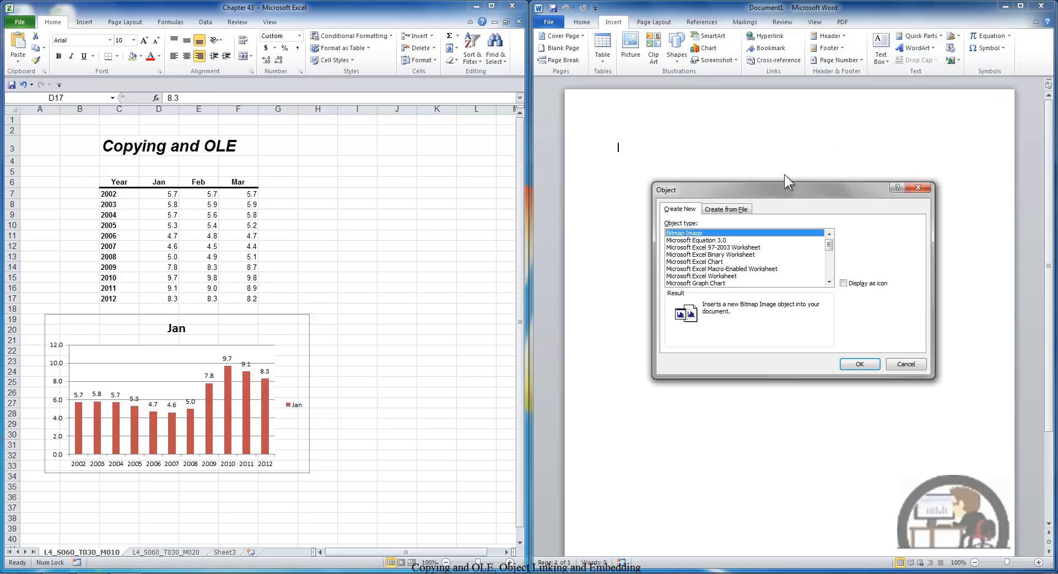
{"action": "left_click", "coordinate": [746, 204]}
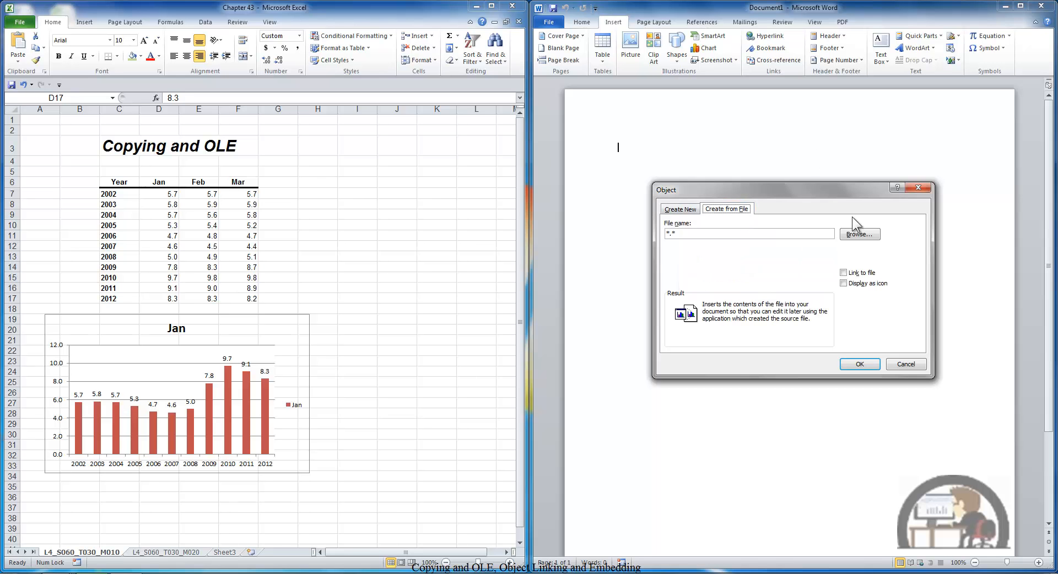
{"action": "left_click", "coordinate": [858, 233]}
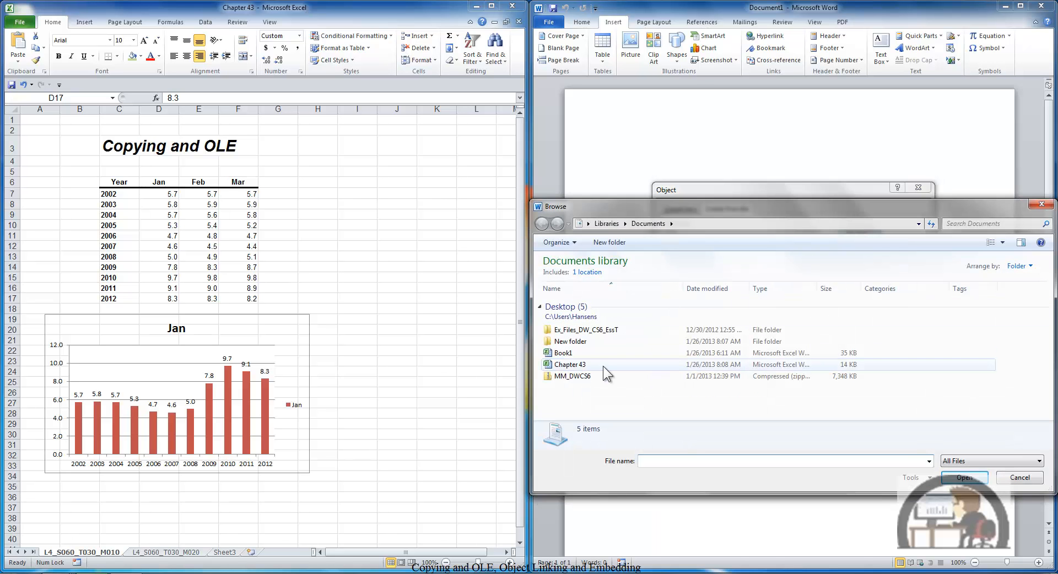
{"action": "left_click", "coordinate": [603, 366]}
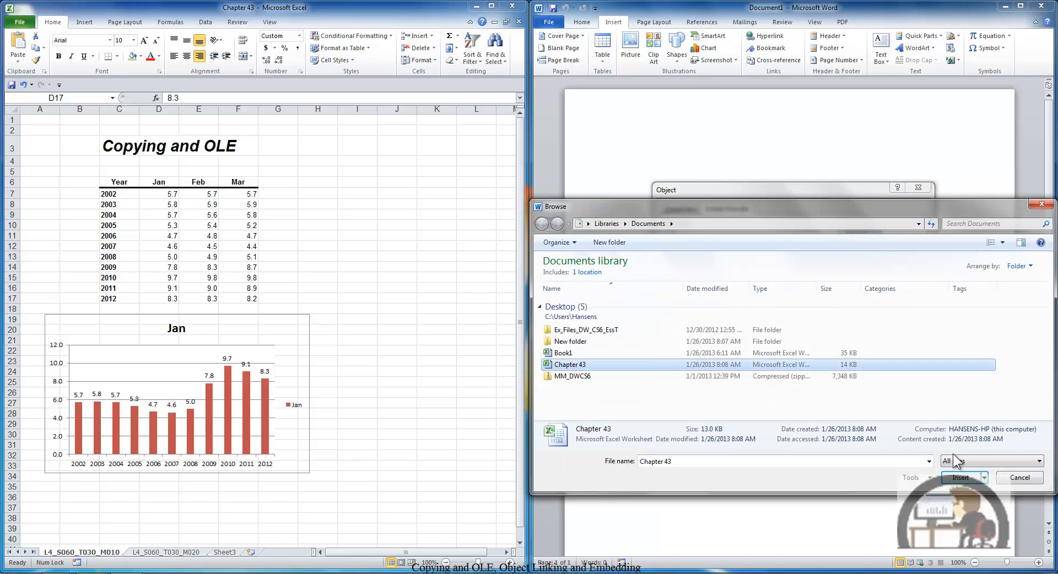
{"action": "left_click", "coordinate": [964, 480]}
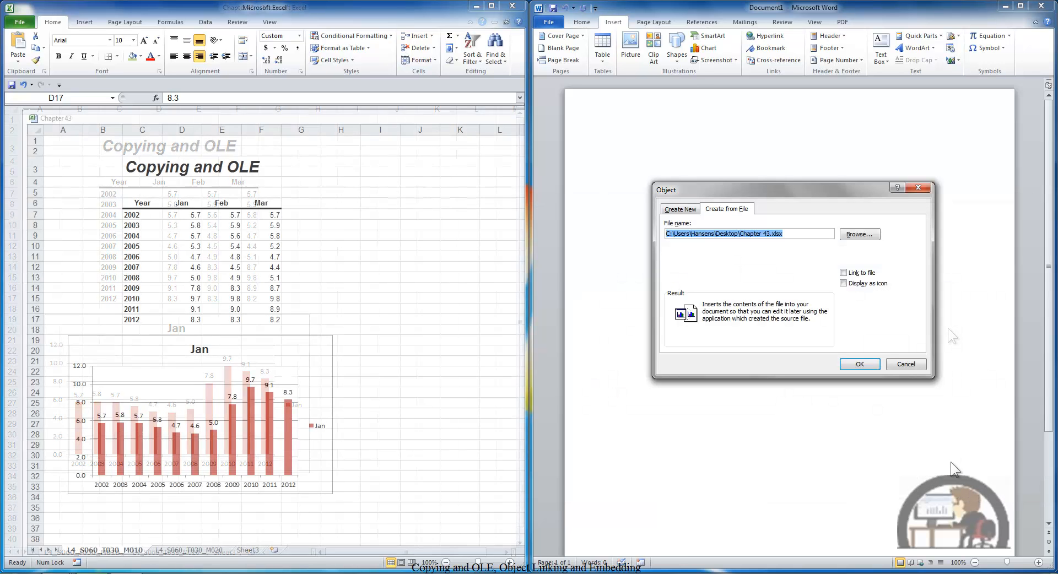
{"action": "left_click", "coordinate": [847, 283]}
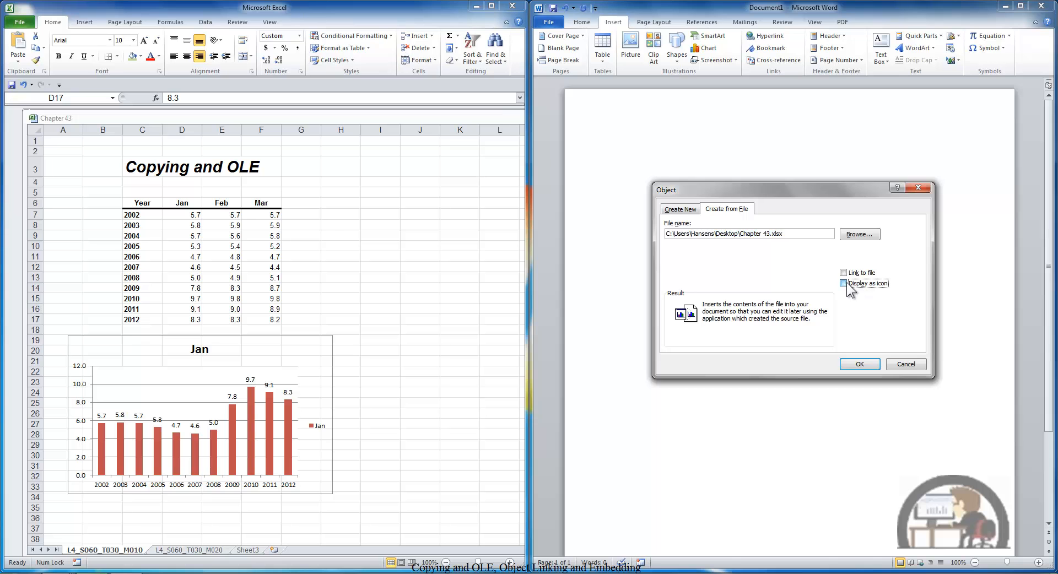
{"action": "left_click", "coordinate": [863, 365]}
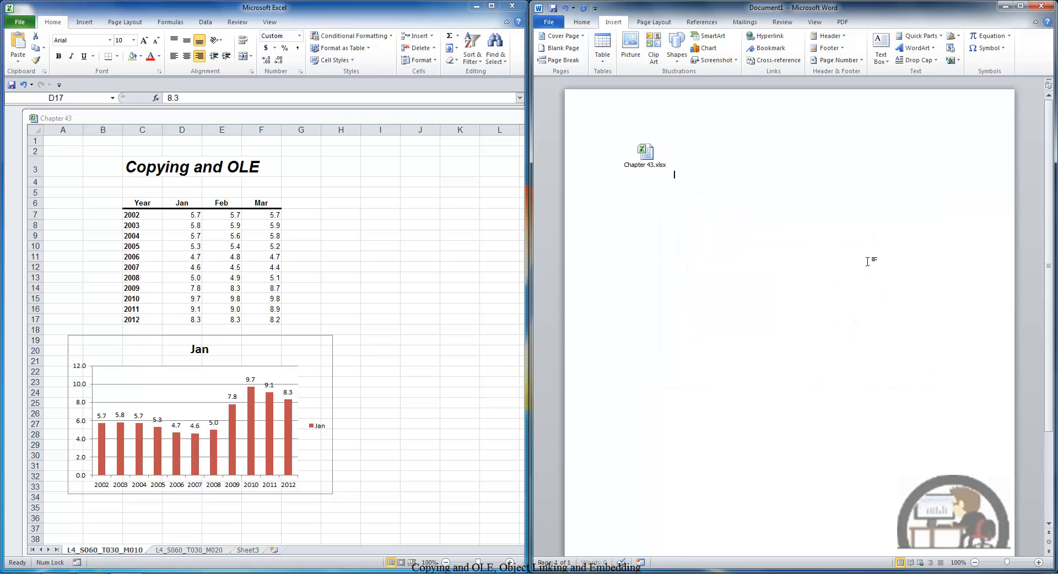
Open the embedded Chapter 43 workbook from its icon, and delete the icon from the Word document.
{"action": "double_click", "coordinate": [648, 159]}
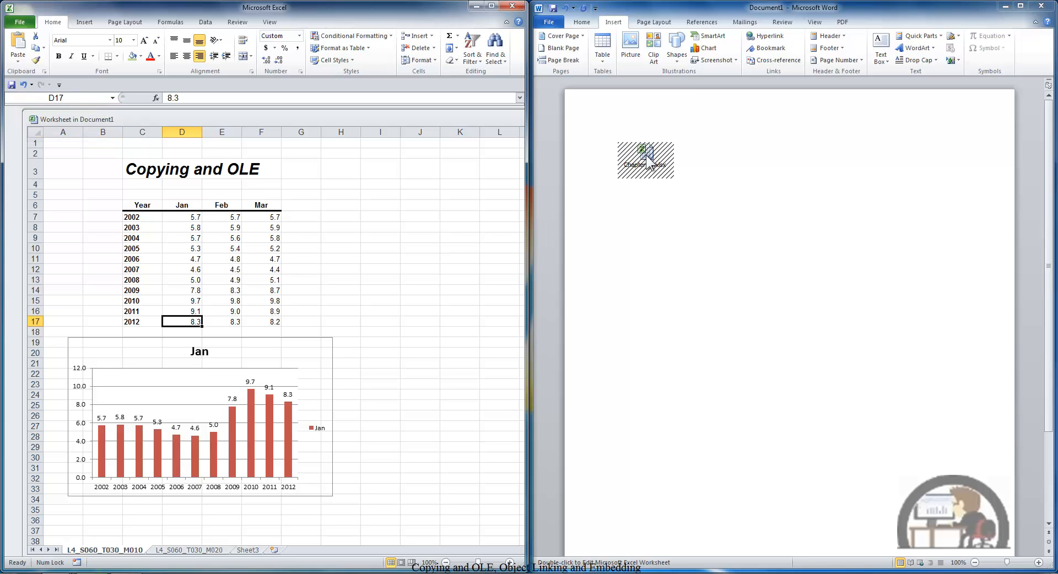
{"action": "left_click", "coordinate": [647, 155]}
{"action": "key", "text": "Delete"}
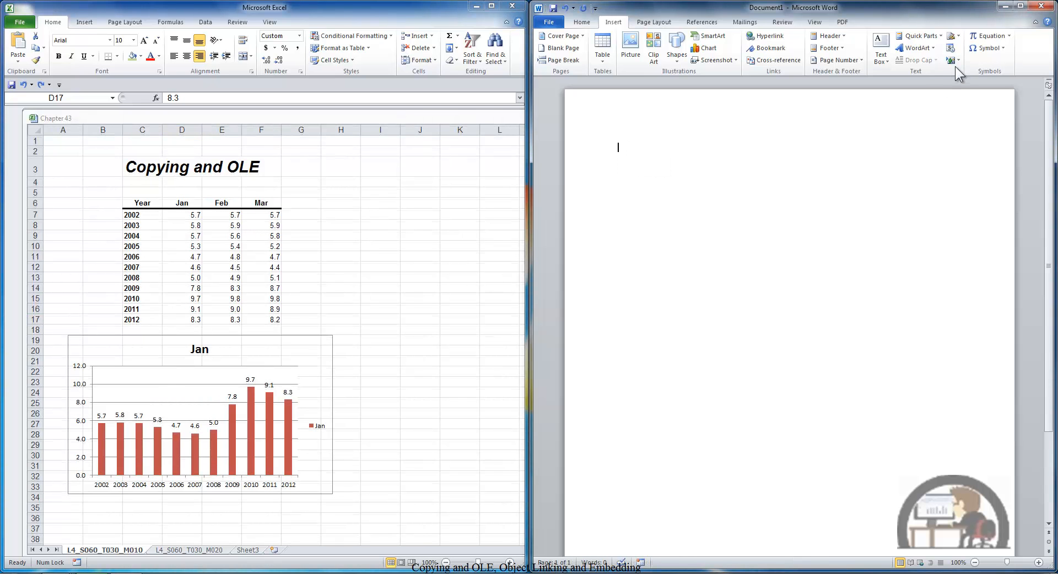
Insert the existing Chapter 43 workbook into the Word document as an object linked to the file, showing its contents.
{"action": "left_click", "coordinate": [951, 59]}
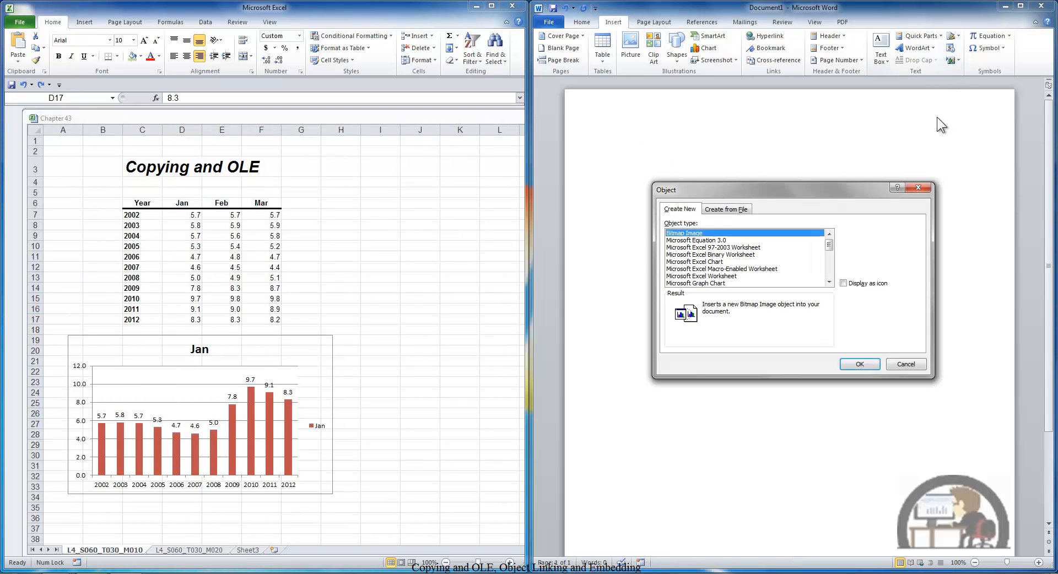
{"action": "left_click", "coordinate": [734, 206]}
{"action": "left_click", "coordinate": [851, 232]}
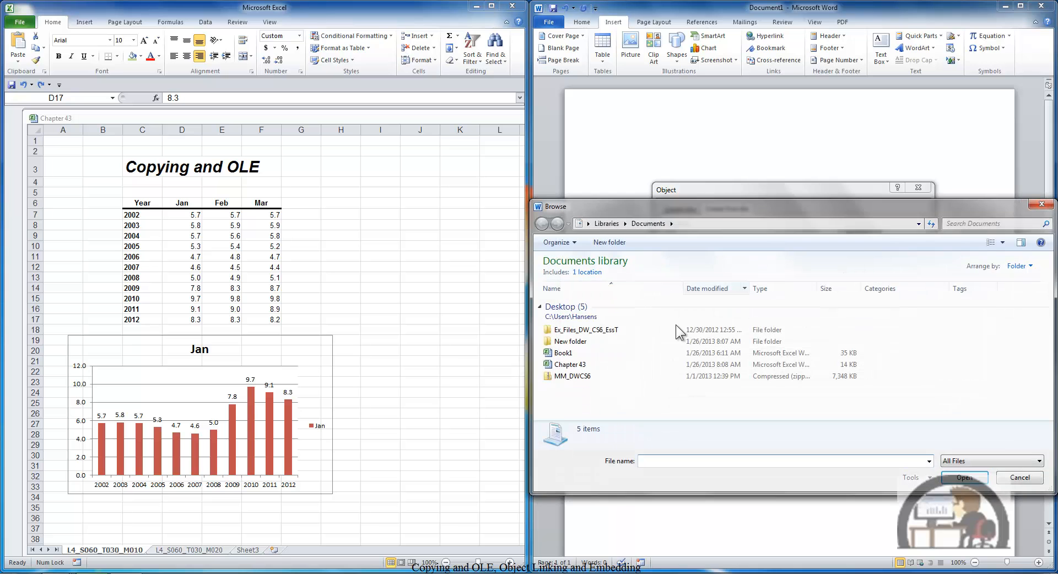
{"action": "left_click", "coordinate": [600, 366]}
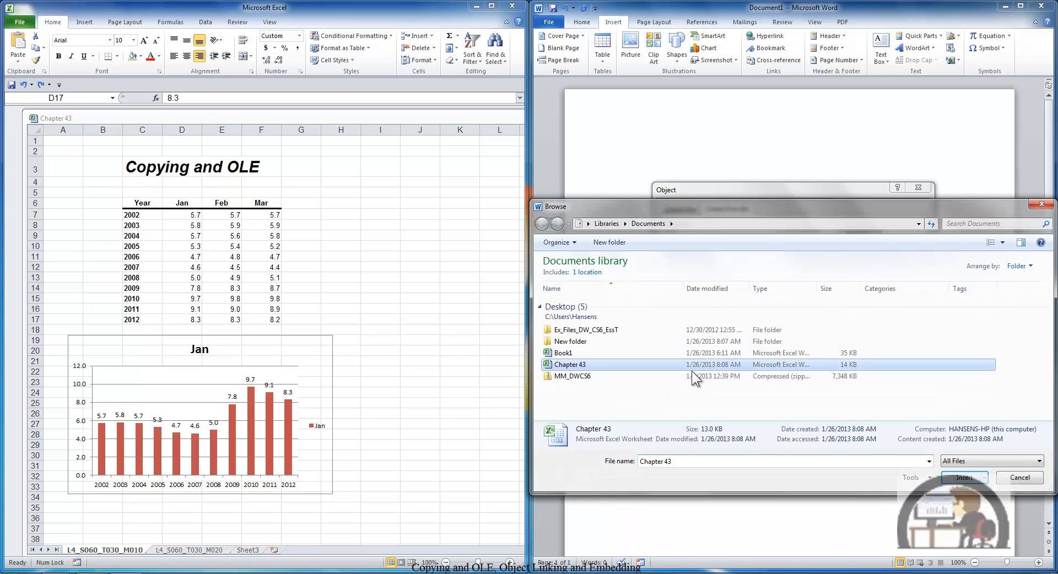
{"action": "left_click", "coordinate": [961, 478]}
{"action": "left_click", "coordinate": [844, 273]}
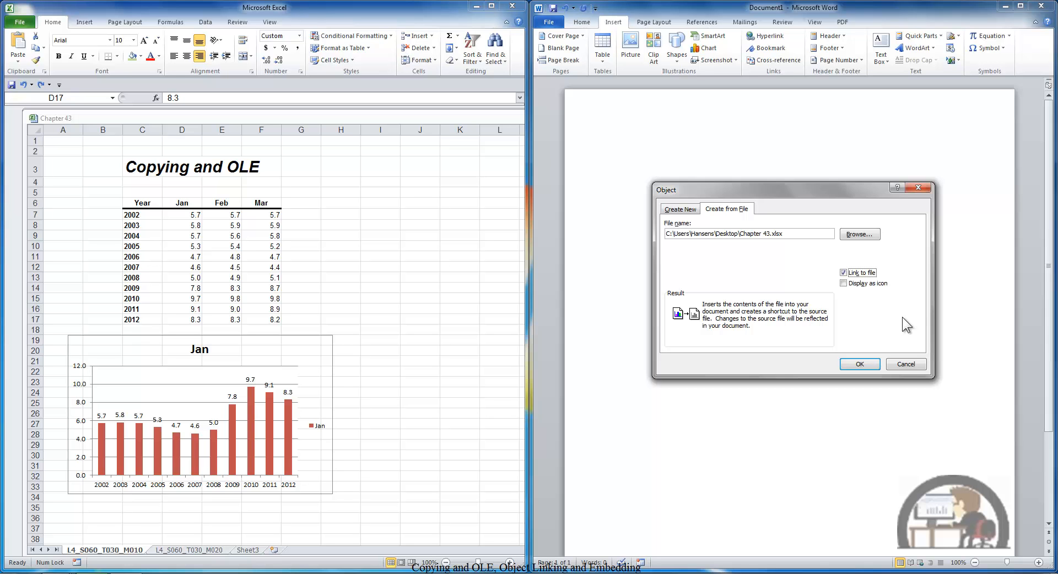
{"action": "left_click", "coordinate": [861, 364]}
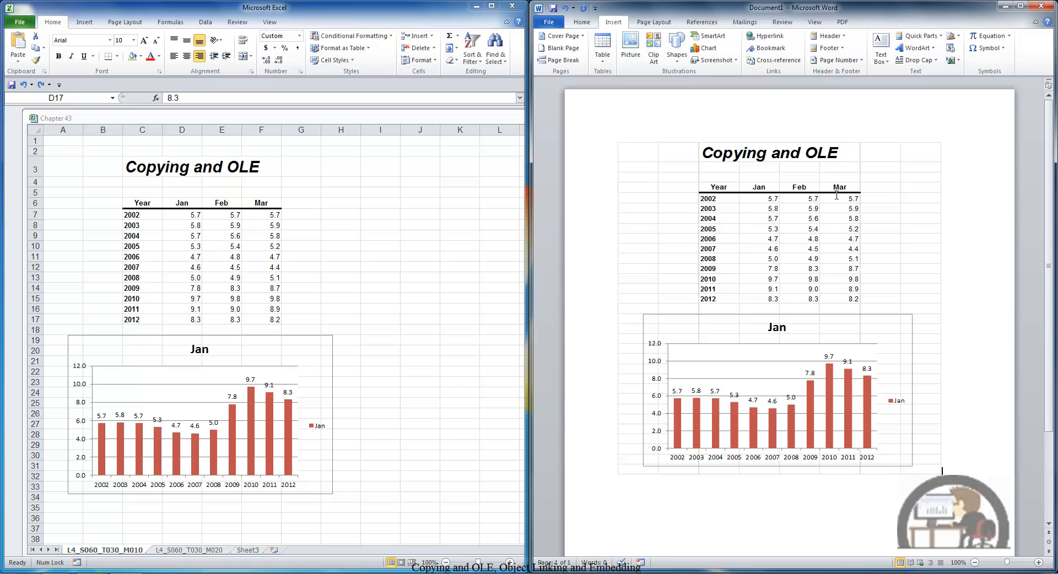
Test the workbook link by setting the March 2002 value in F7 of the Excel sheet to 12, and undo the change.
{"action": "left_click", "coordinate": [836, 195]}
{"action": "left_click", "coordinate": [279, 212]}
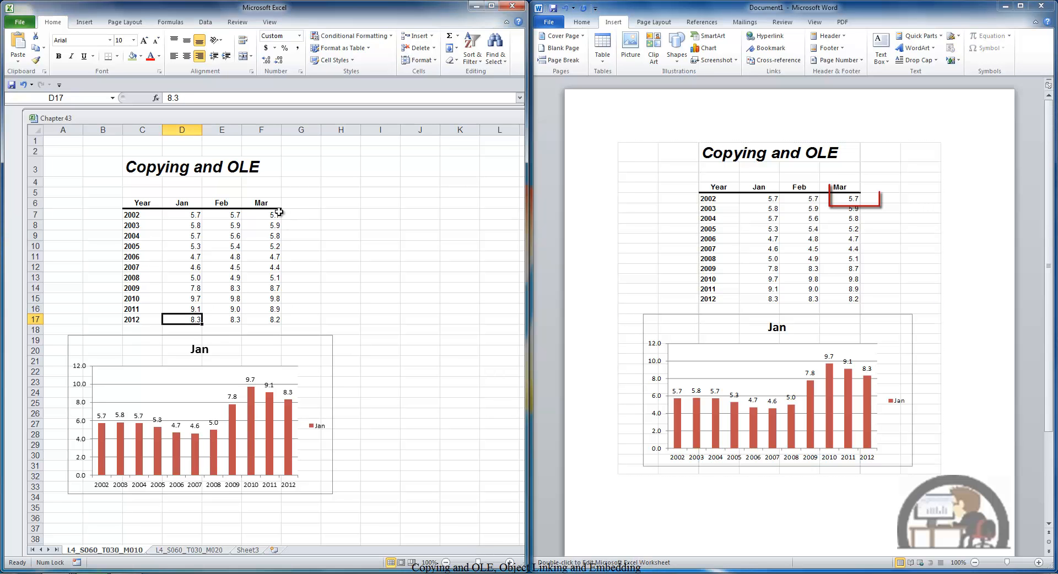
{"action": "left_click", "coordinate": [279, 212]}
{"action": "type", "text": "12"}
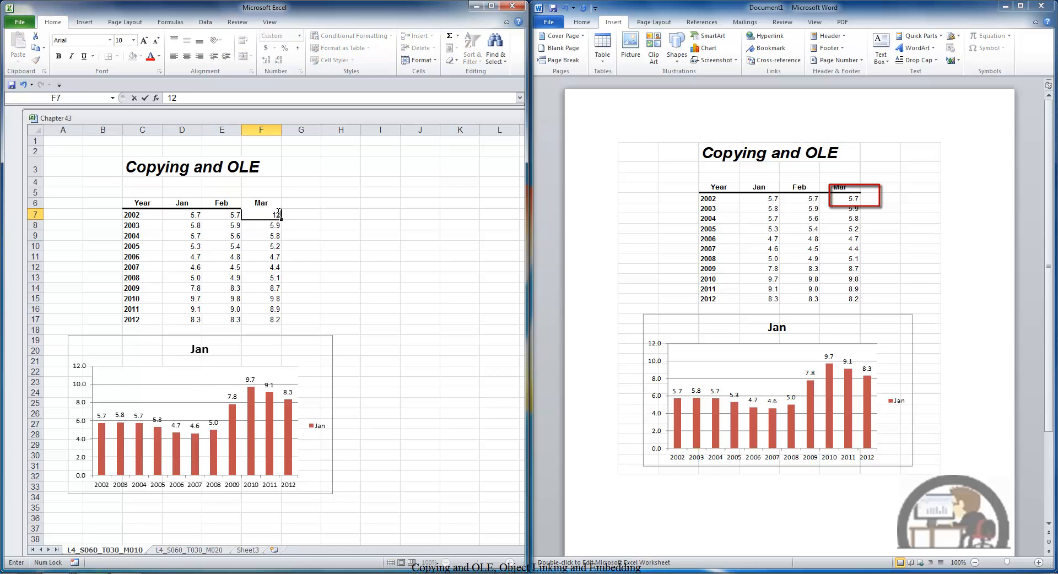
{"action": "key", "text": "Return"}
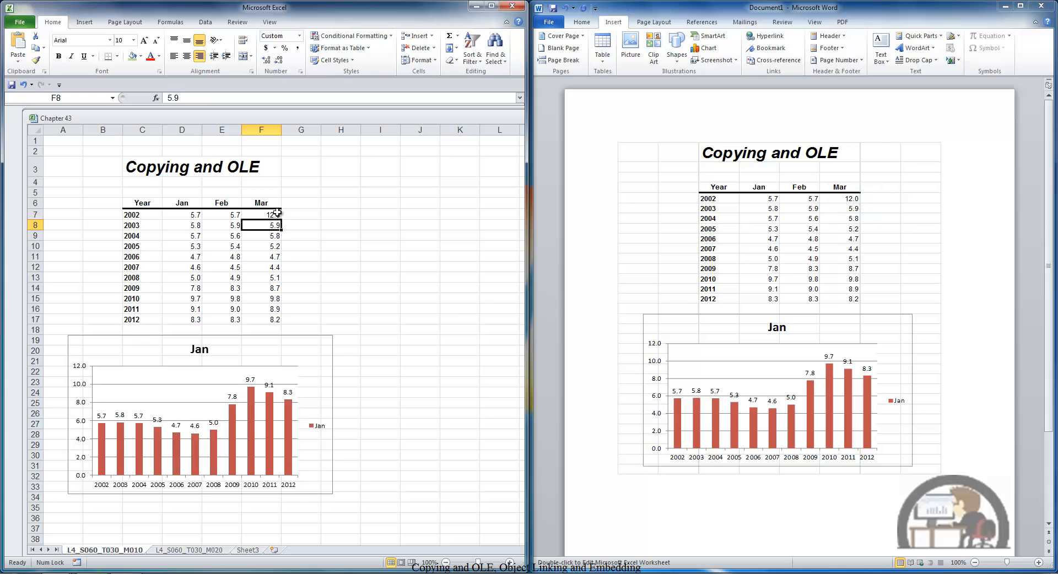
{"action": "key", "text": "ctrl+z"}
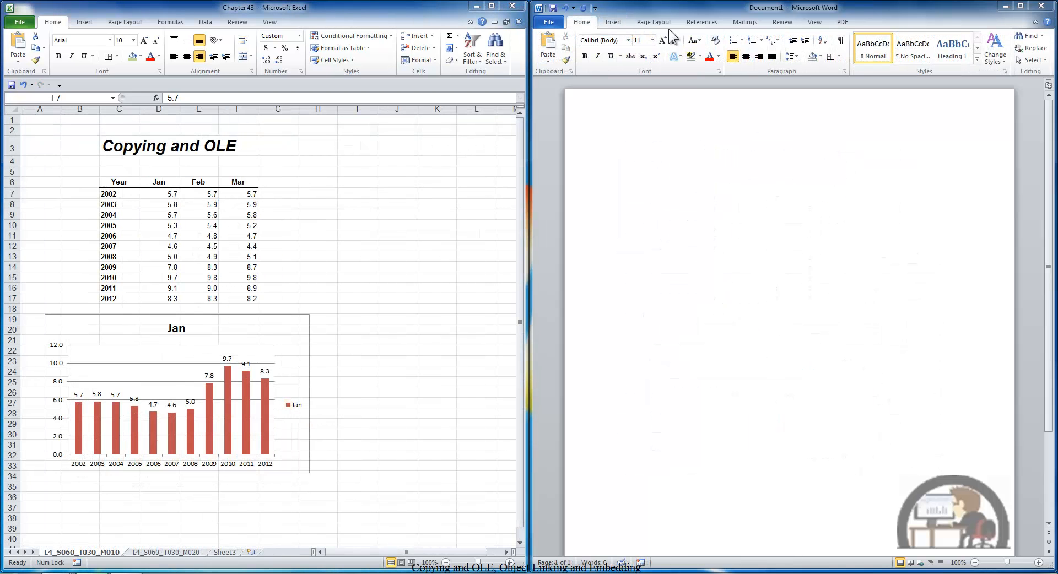
Choose a new Microsoft Excel Worksheet as the object to insert into the blank Word document.
{"action": "left_click", "coordinate": [614, 22]}
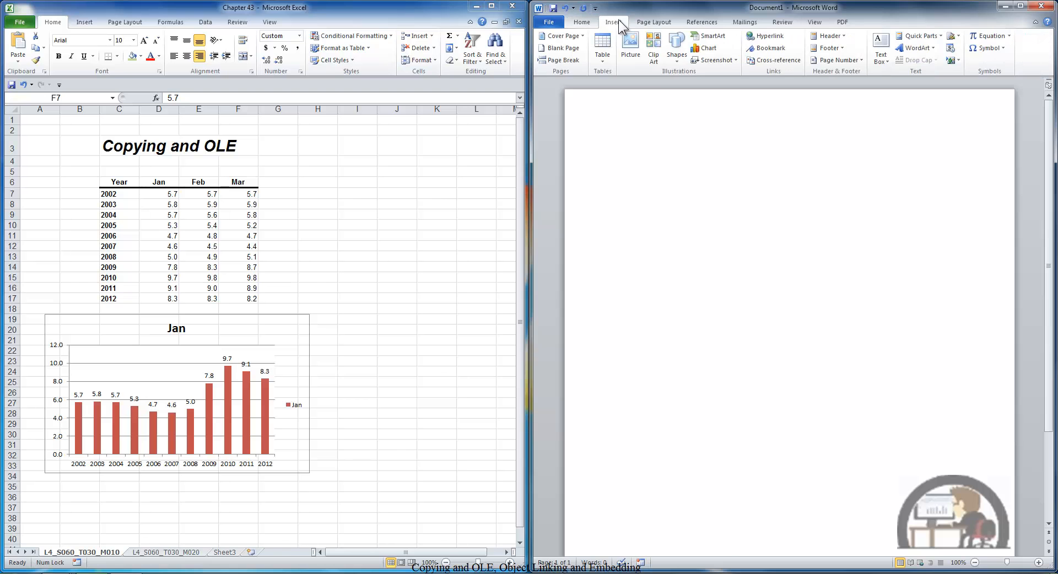
{"action": "left_click", "coordinate": [950, 61]}
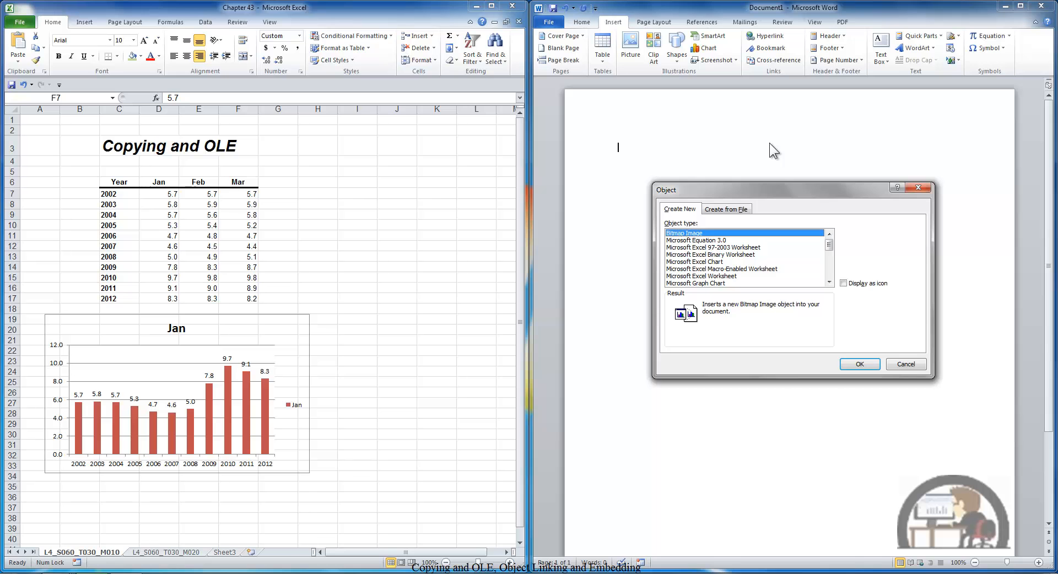
{"action": "left_click", "coordinate": [733, 276]}
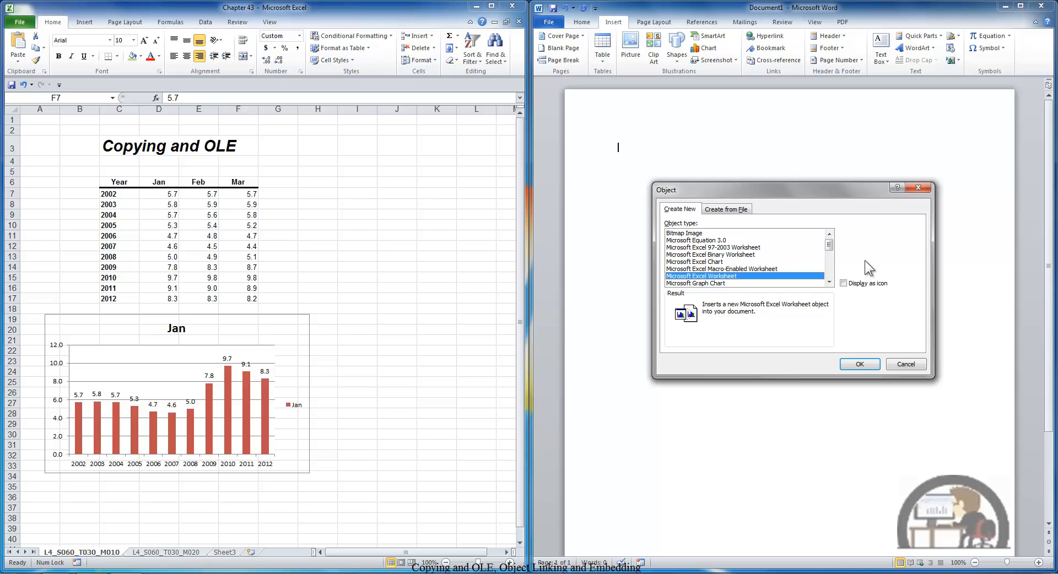
{"action": "left_click", "coordinate": [846, 283]}
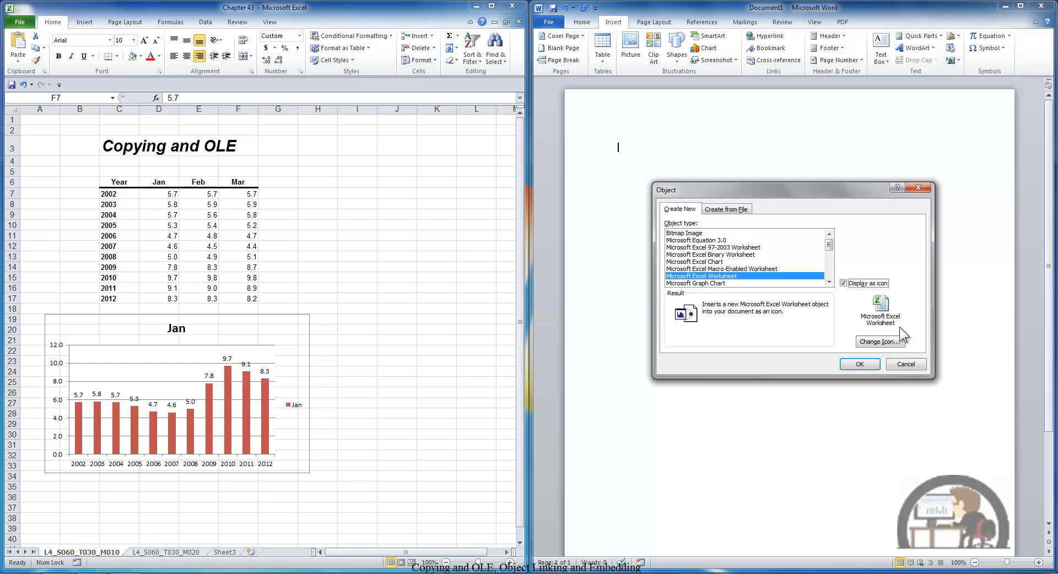
{"action": "left_click", "coordinate": [895, 342]}
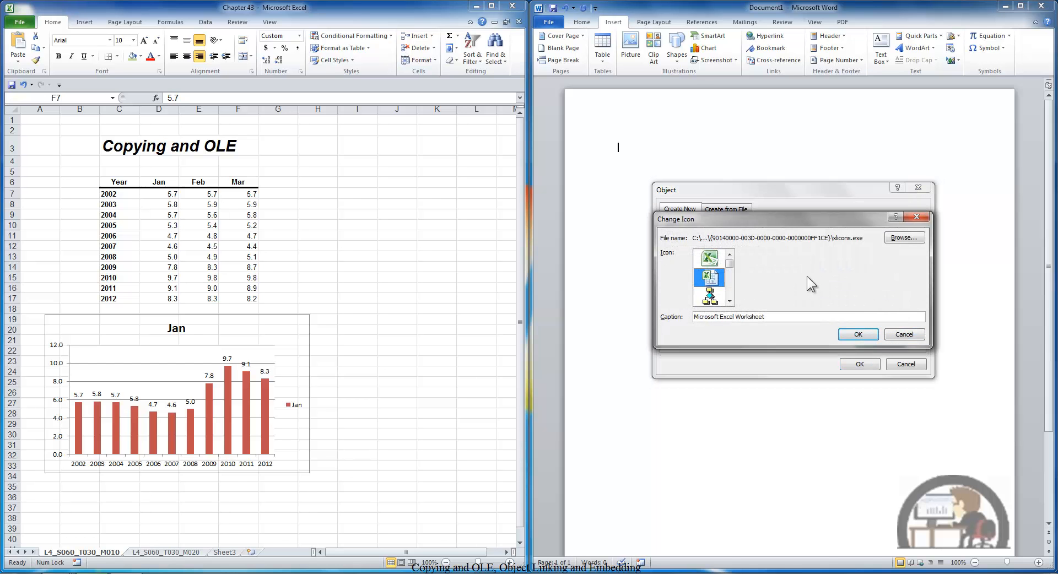
{"action": "left_click", "coordinate": [917, 218]}
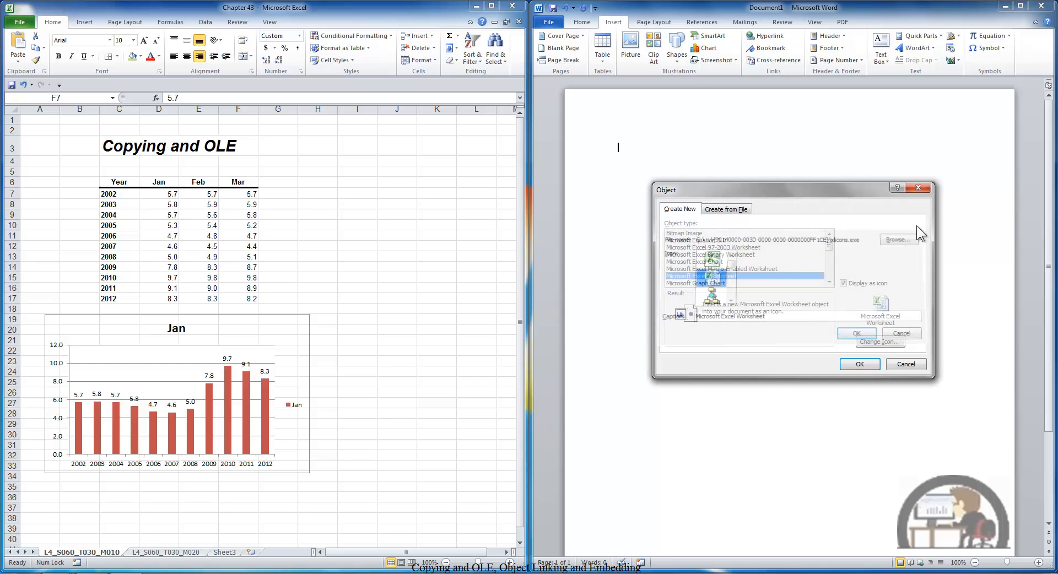
{"action": "left_click", "coordinate": [844, 282]}
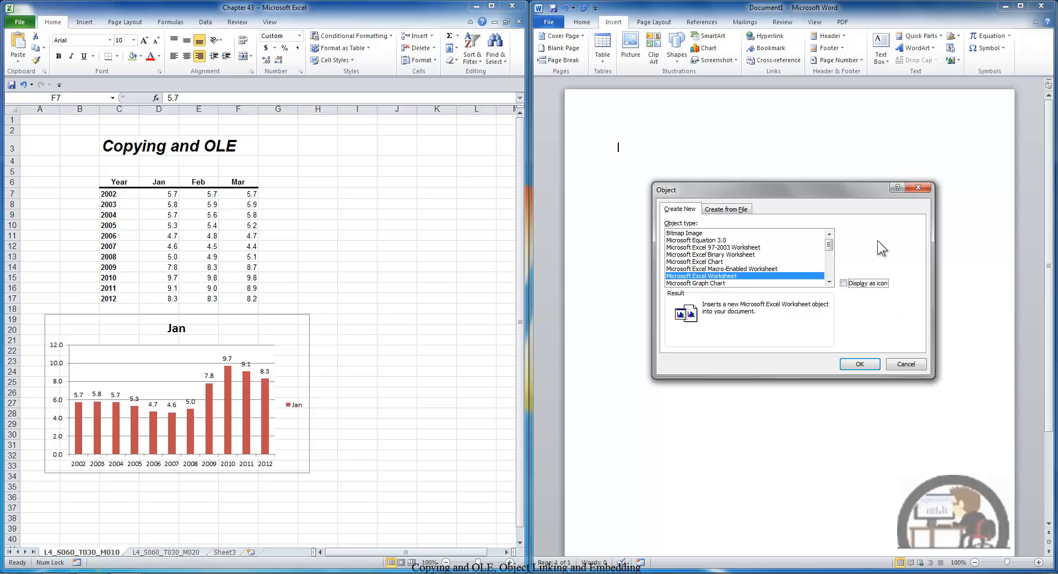
Embed the new Excel worksheet in the Word document, and reopen it for in-place editing.
{"action": "left_click", "coordinate": [863, 364]}
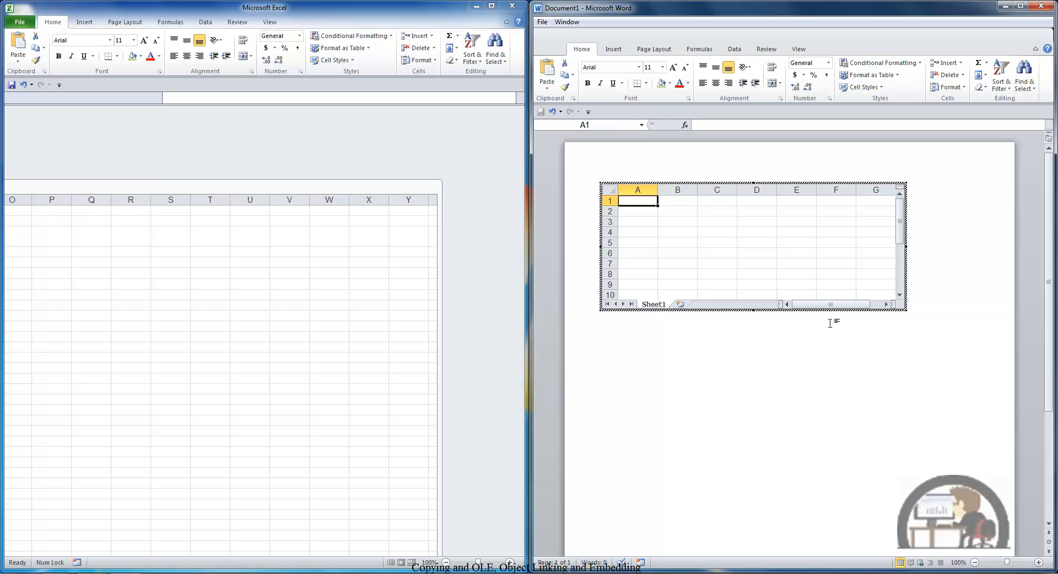
{"action": "left_click", "coordinate": [644, 355]}
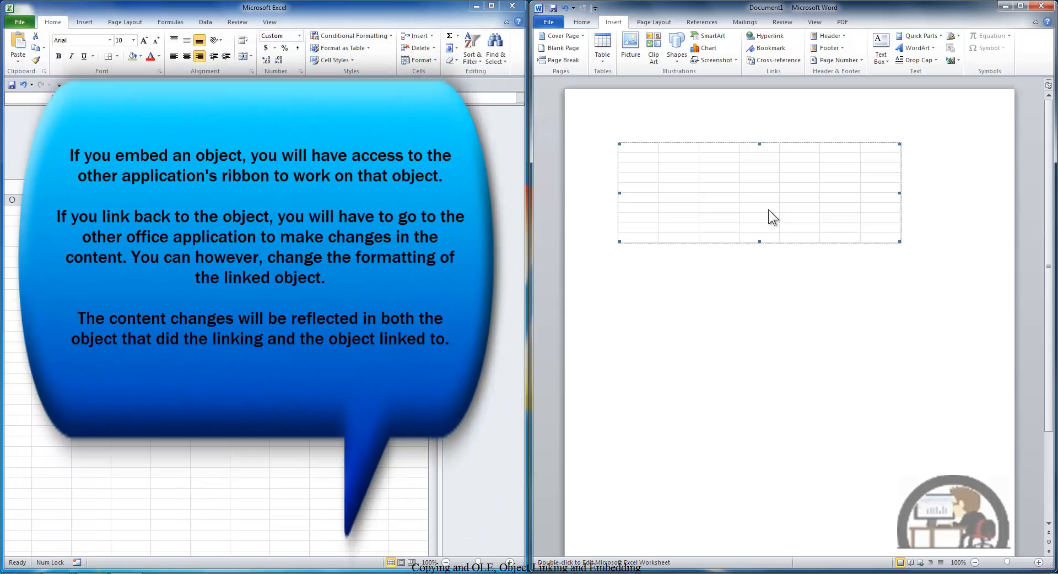
{"action": "double_click", "coordinate": [768, 210]}
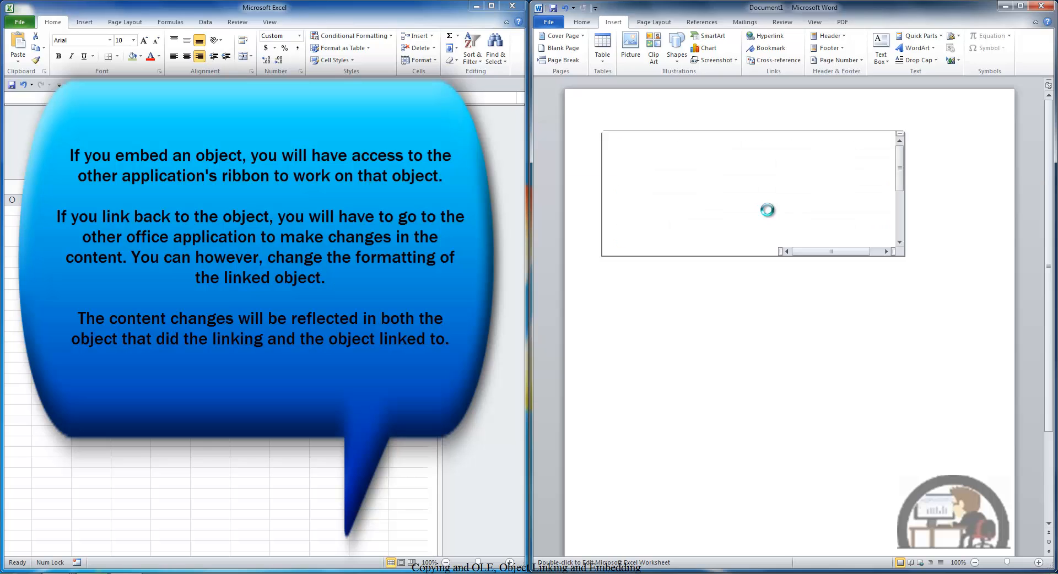